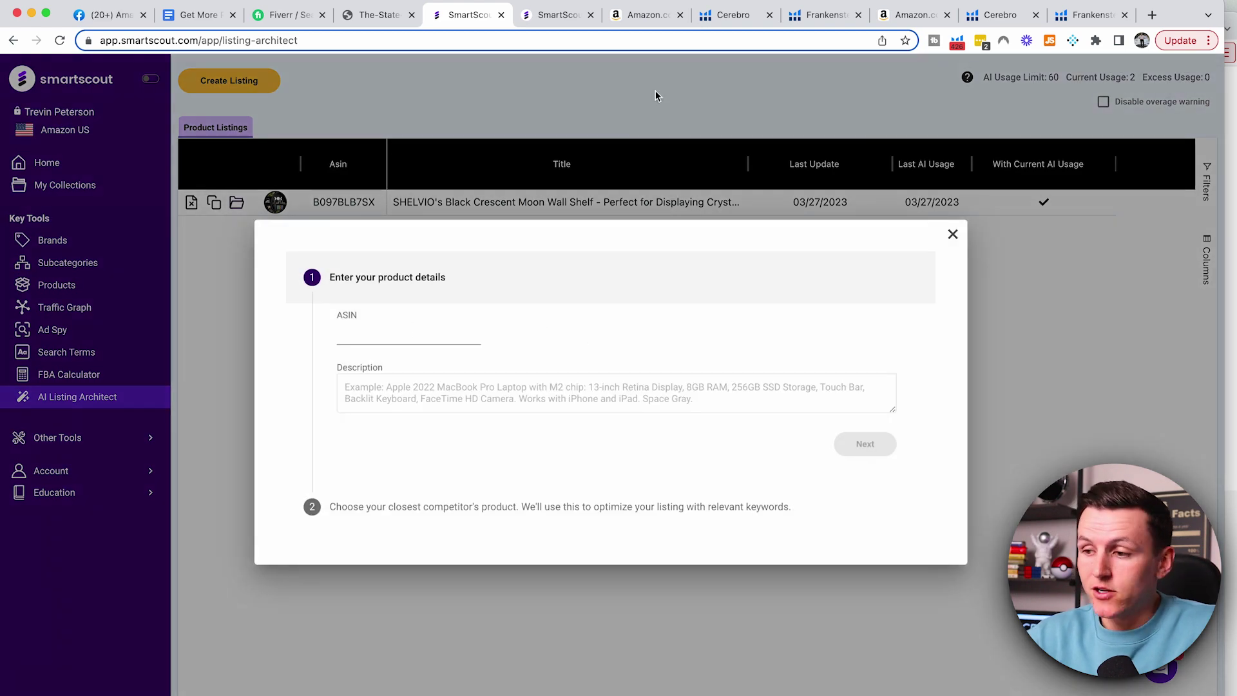
Step: Switch to the Amazon "moon shelf" results, run Helium 10 Xray, and copy the Ubrand moon shelf's ASIN B08HZ56N1H
left_click(635, 19)
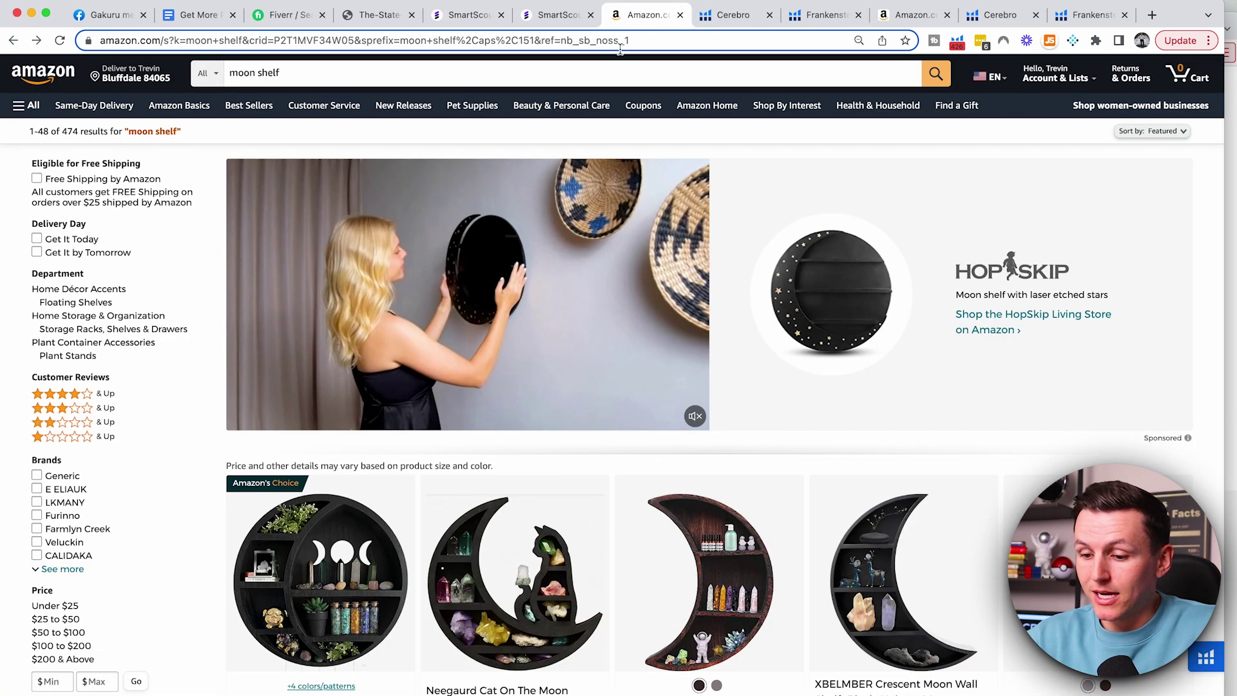
left_click(957, 40)
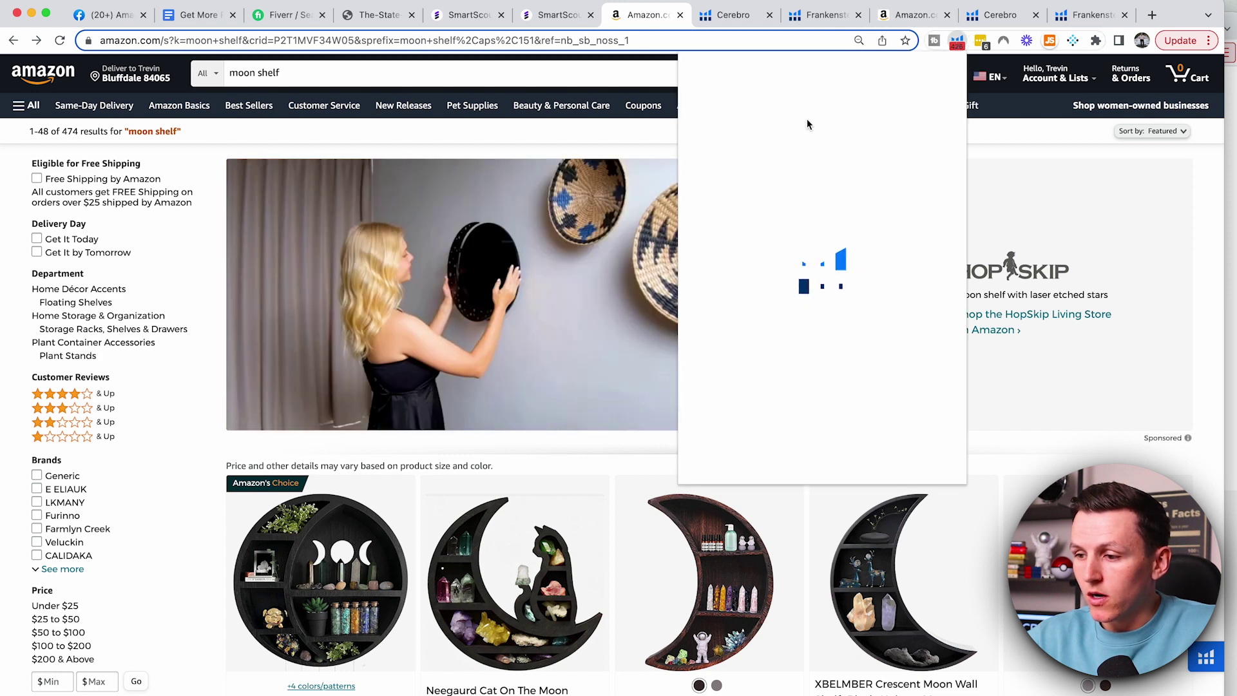
left_click(799, 155)
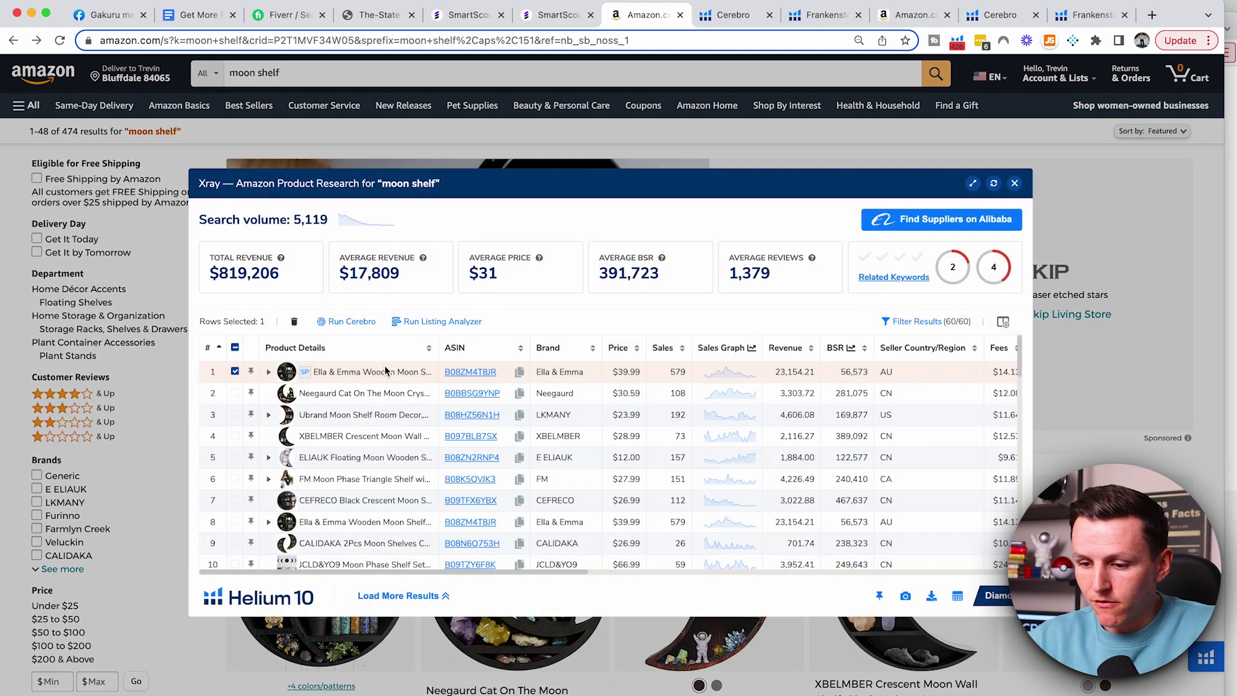
left_click(520, 415)
Step: In SmartScout, submit product details with ASIN B08HZ56N1H and description "Black Crescent Moon Wall Shelf for Crystals and essential oils"
left_click(468, 14)
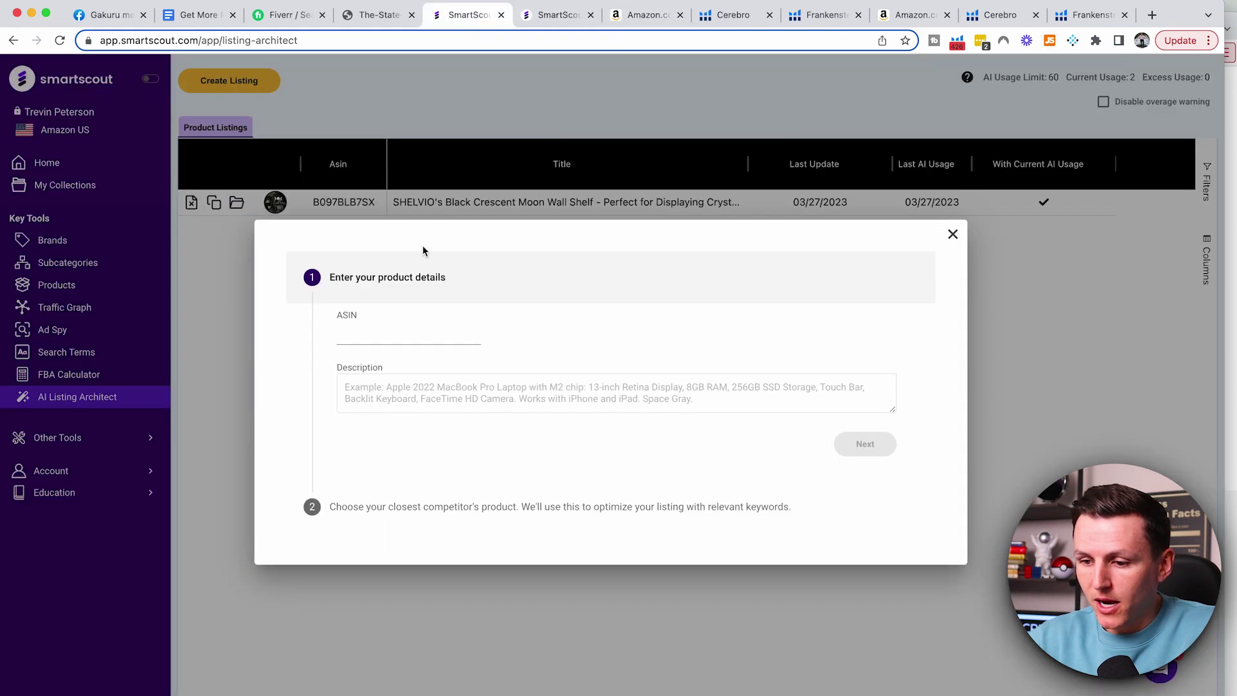
left_click(387, 330)
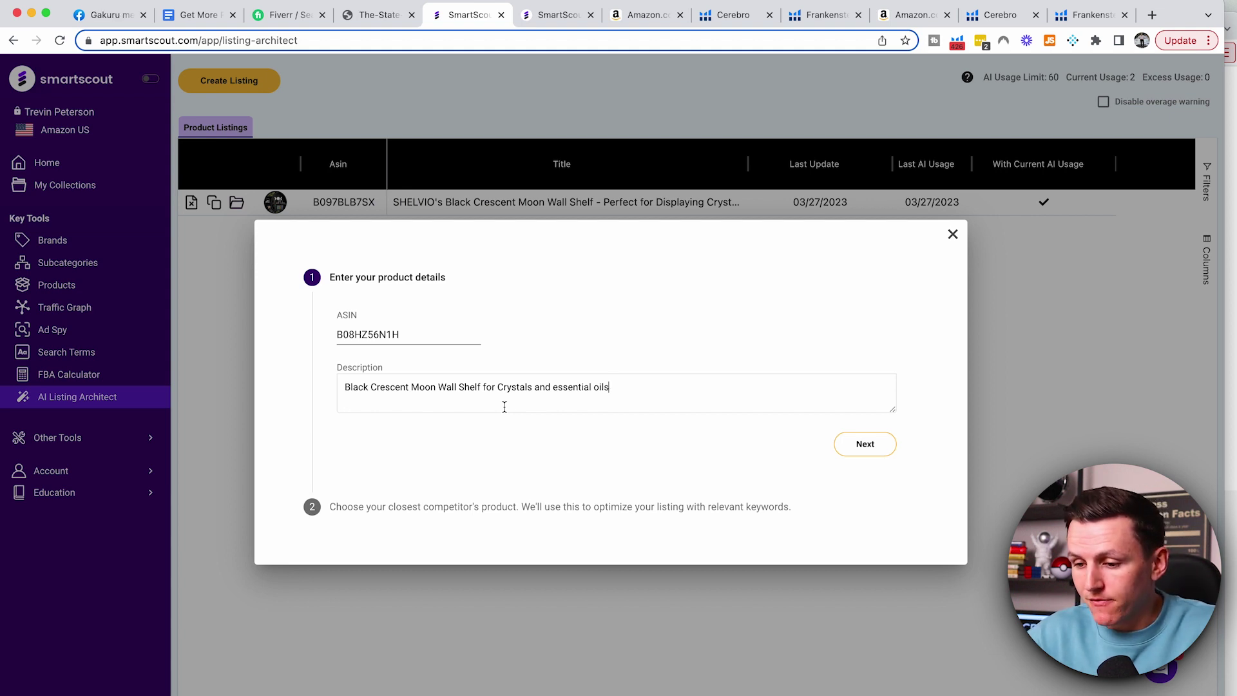
left_click(876, 446)
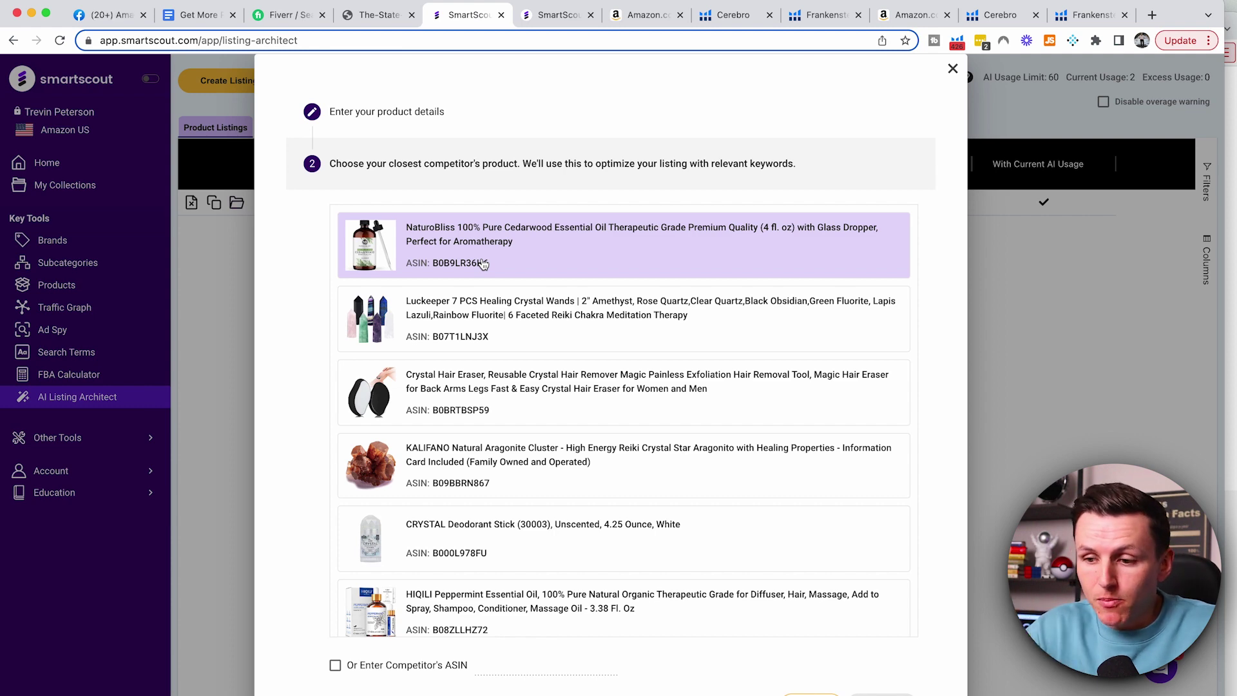
Step: Check the suggested competitors, then copy the Ella & Emma wooden moon shelf's ASIN B08ZM4T8JR from the Xray results on Amazon
scroll(483, 264, "down", 5)
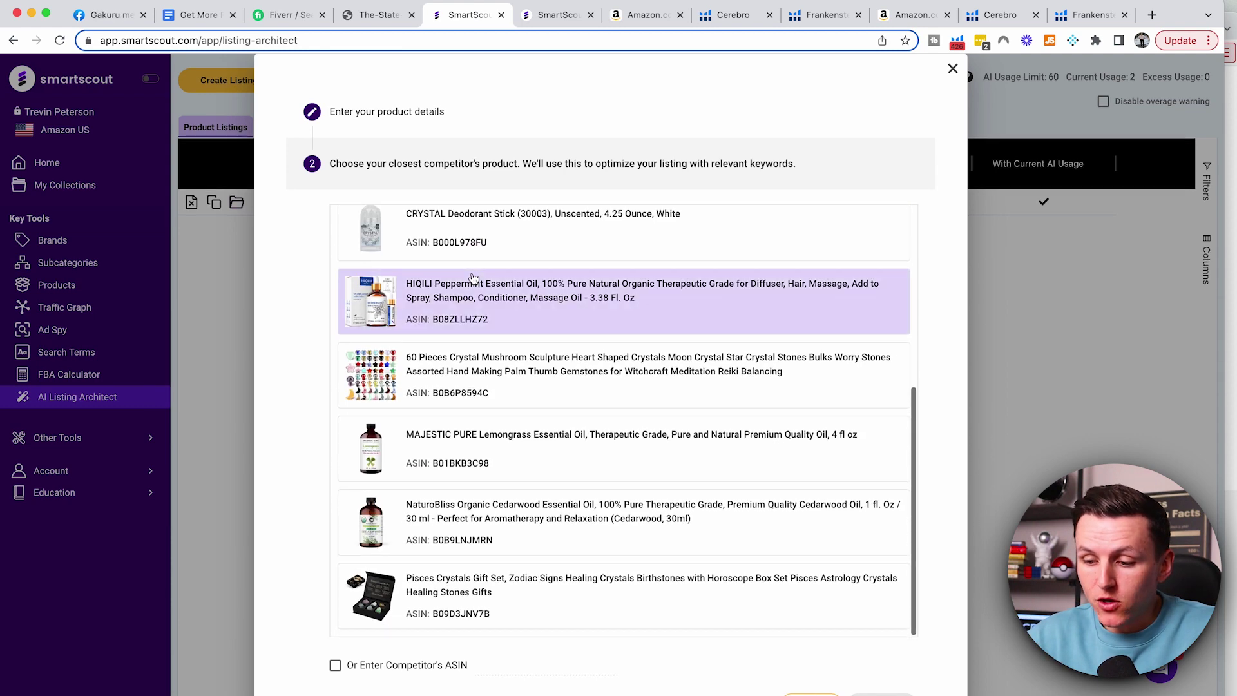
scroll(419, 521, "up", 5)
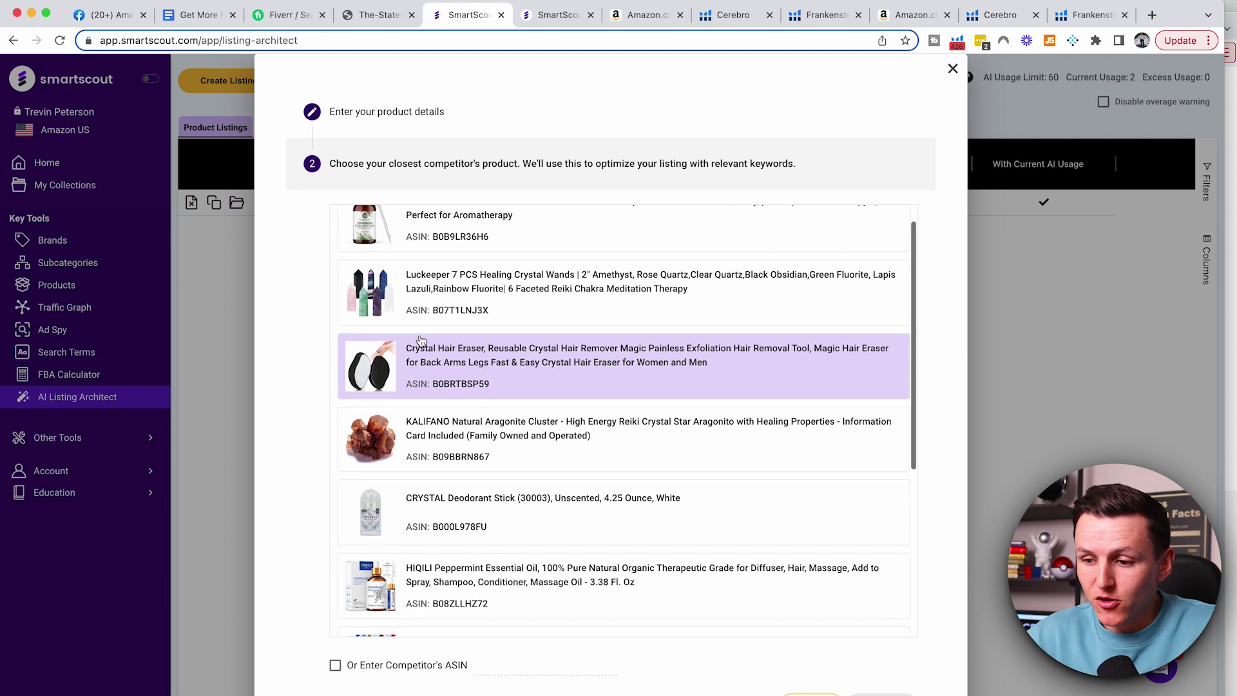
scroll(419, 319, "up", 1)
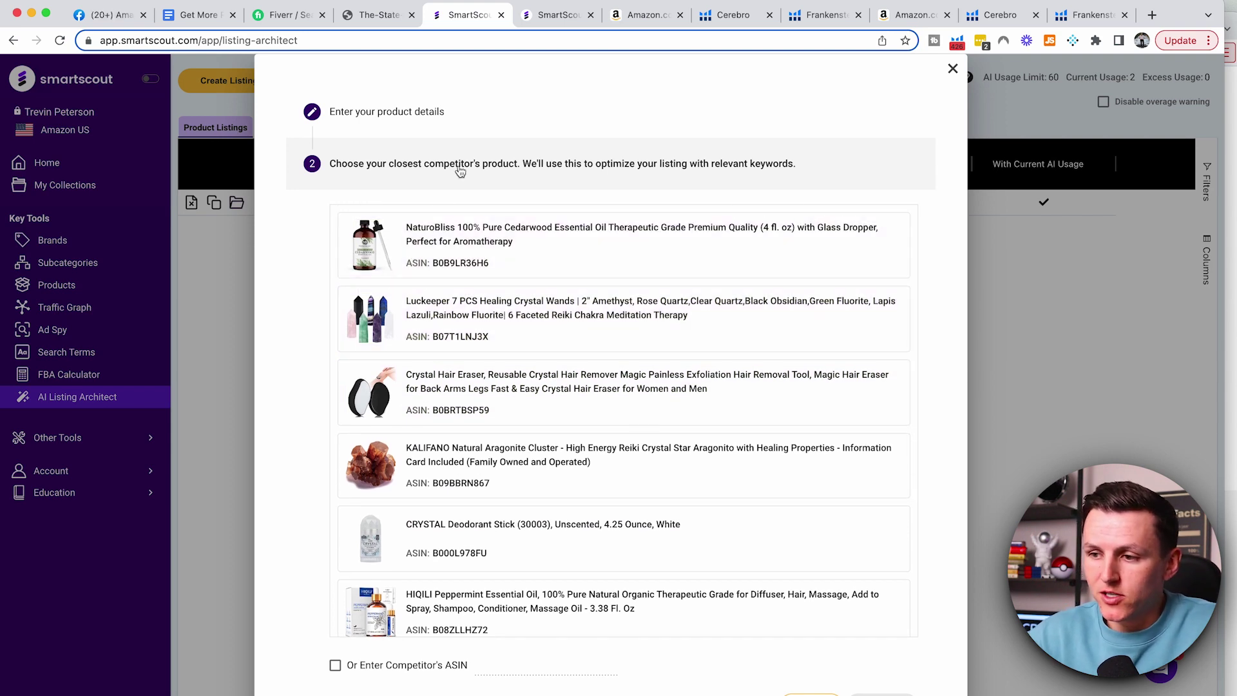
left_click(638, 16)
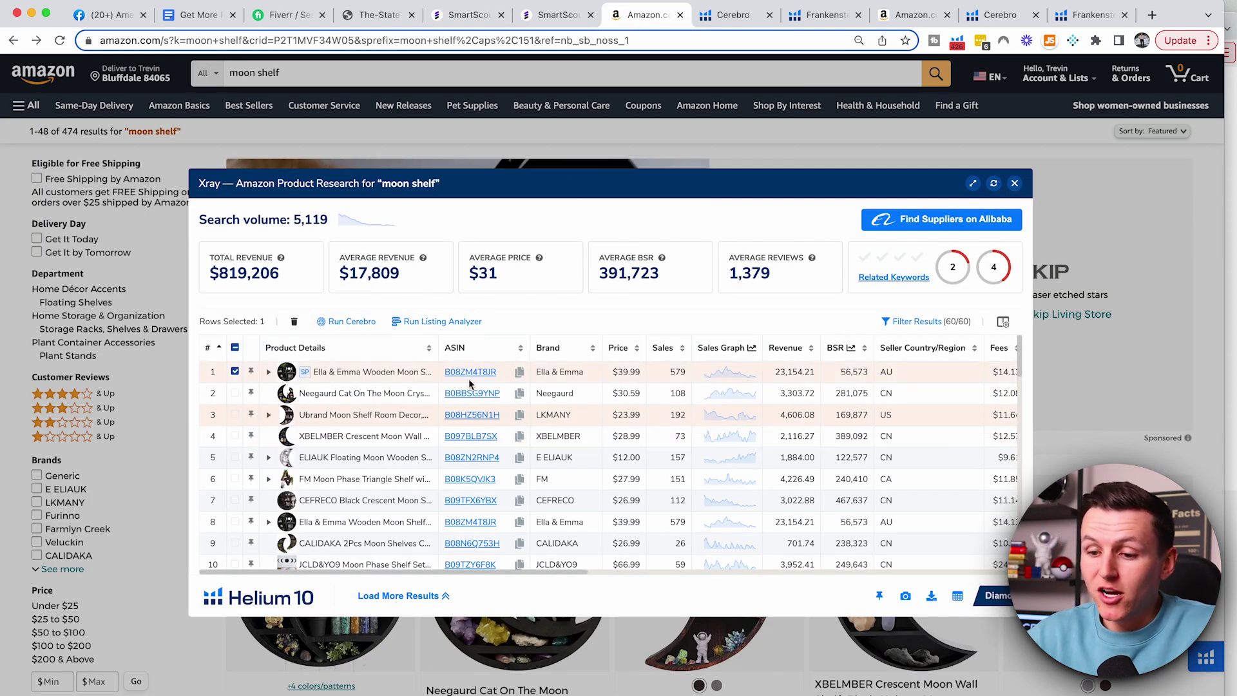
mouse_move(457, 377)
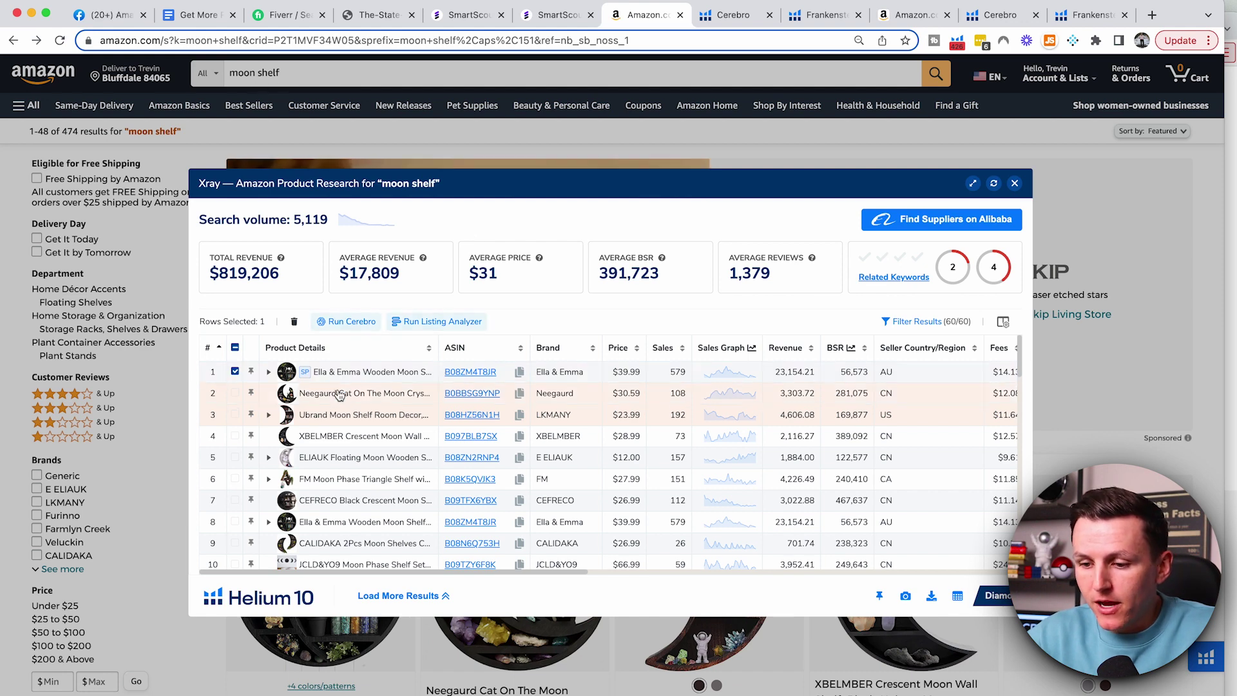
mouse_move(342, 378)
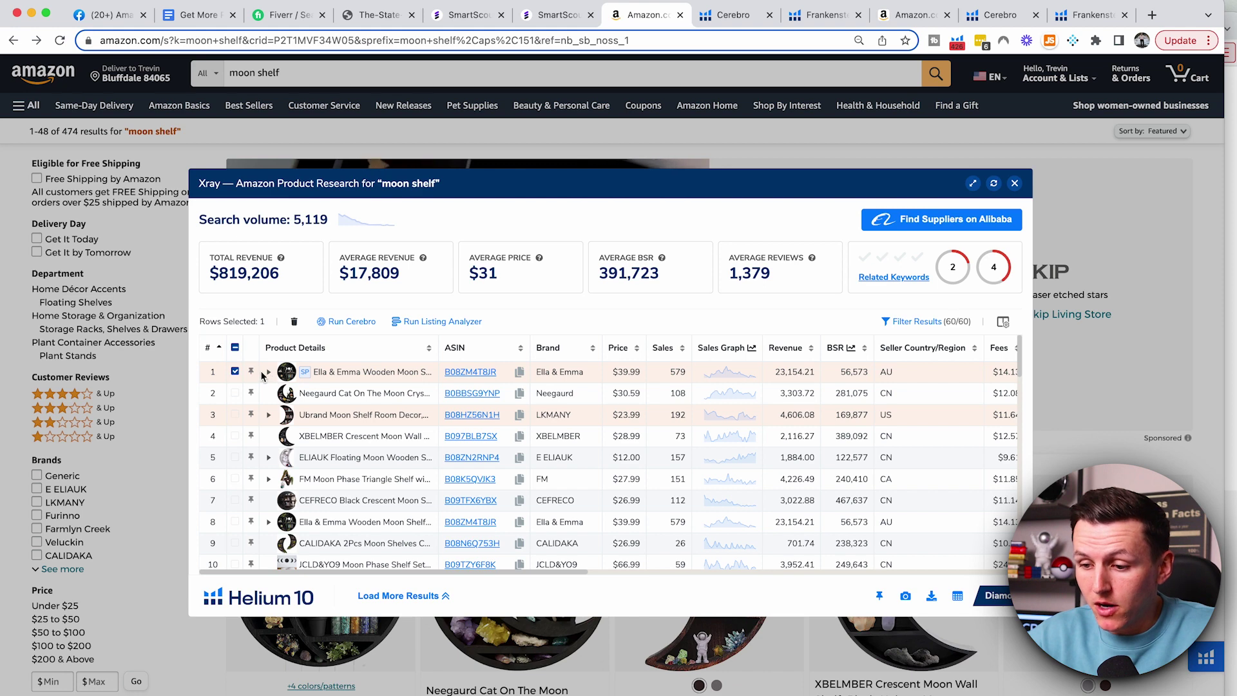
left_click(520, 372)
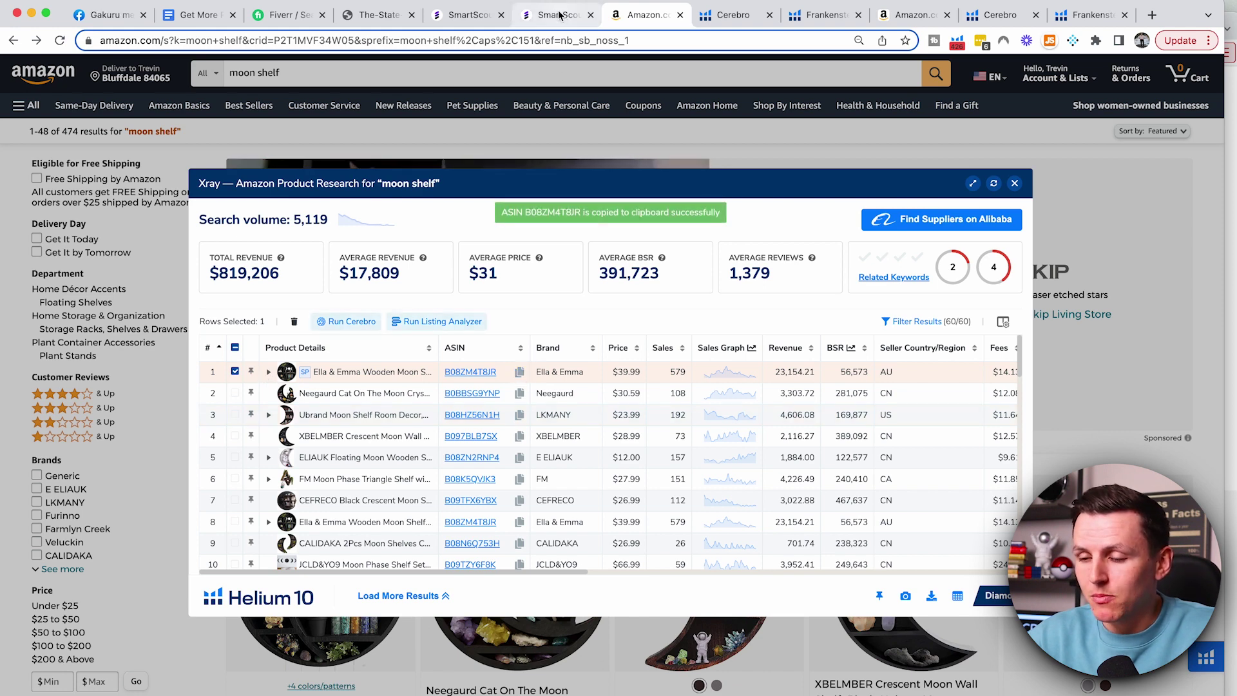
Step: Back in SmartScout, enter B08ZM4T8JR as the competitor's ASIN and generate the listing
left_click(468, 15)
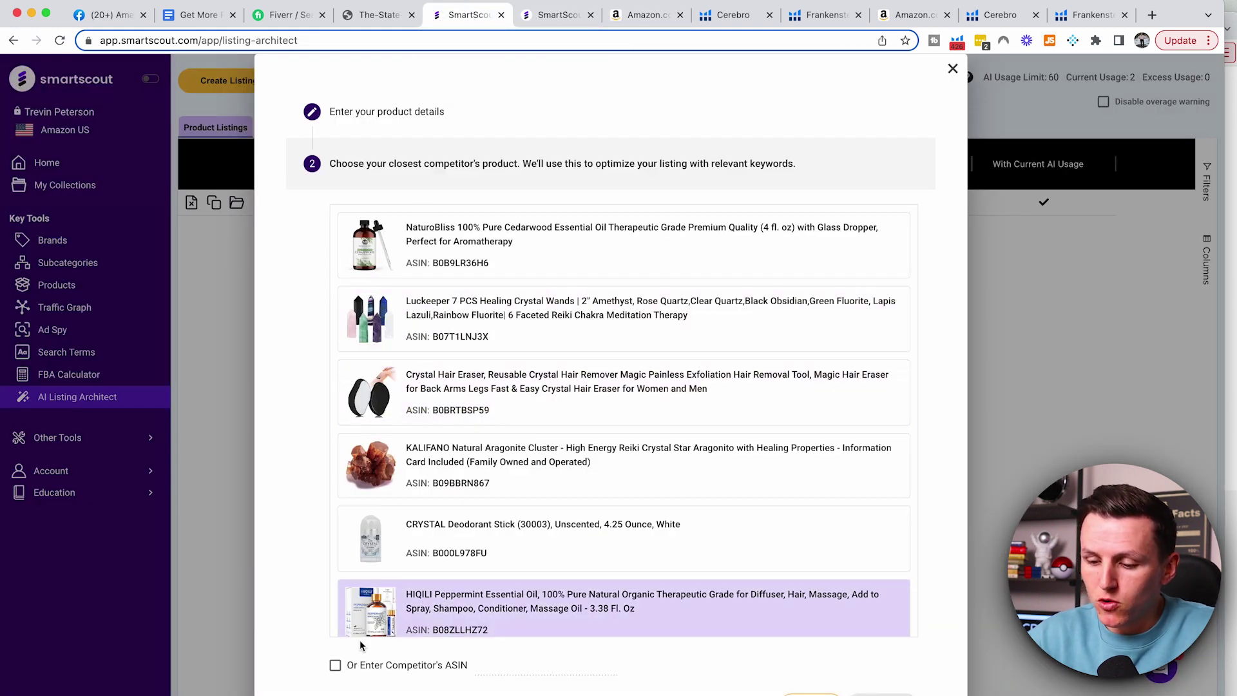
left_click(335, 665)
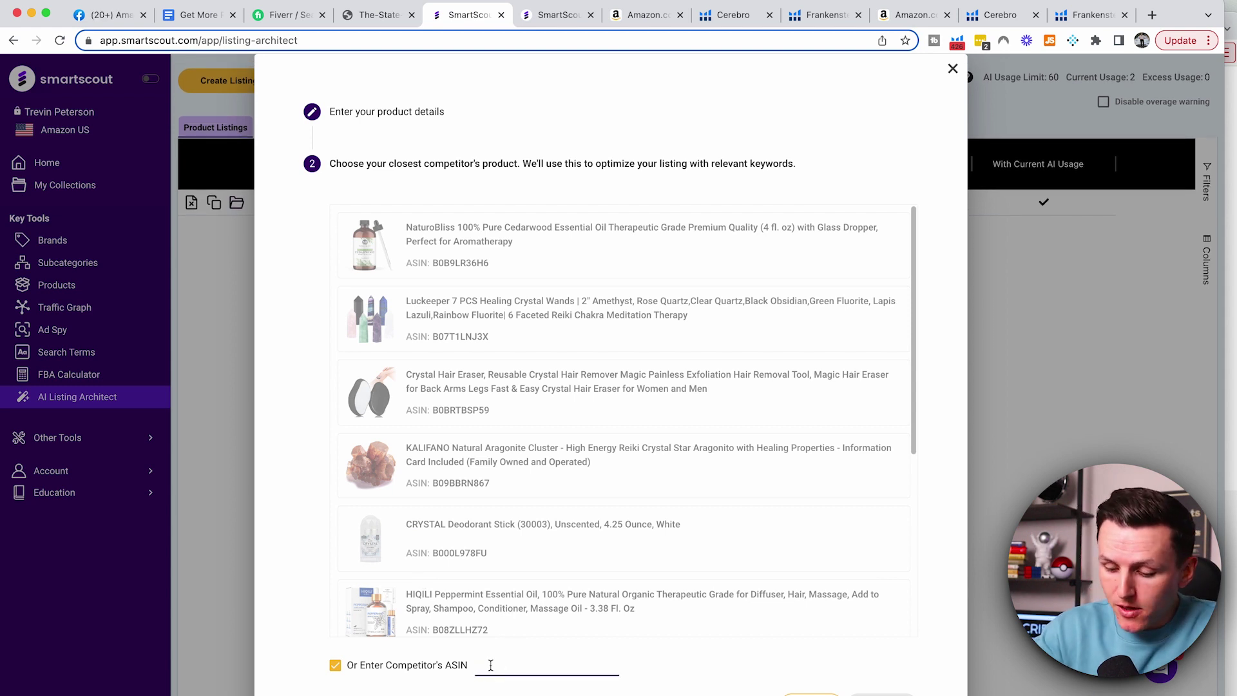
key("super+v")
left_click(881, 694)
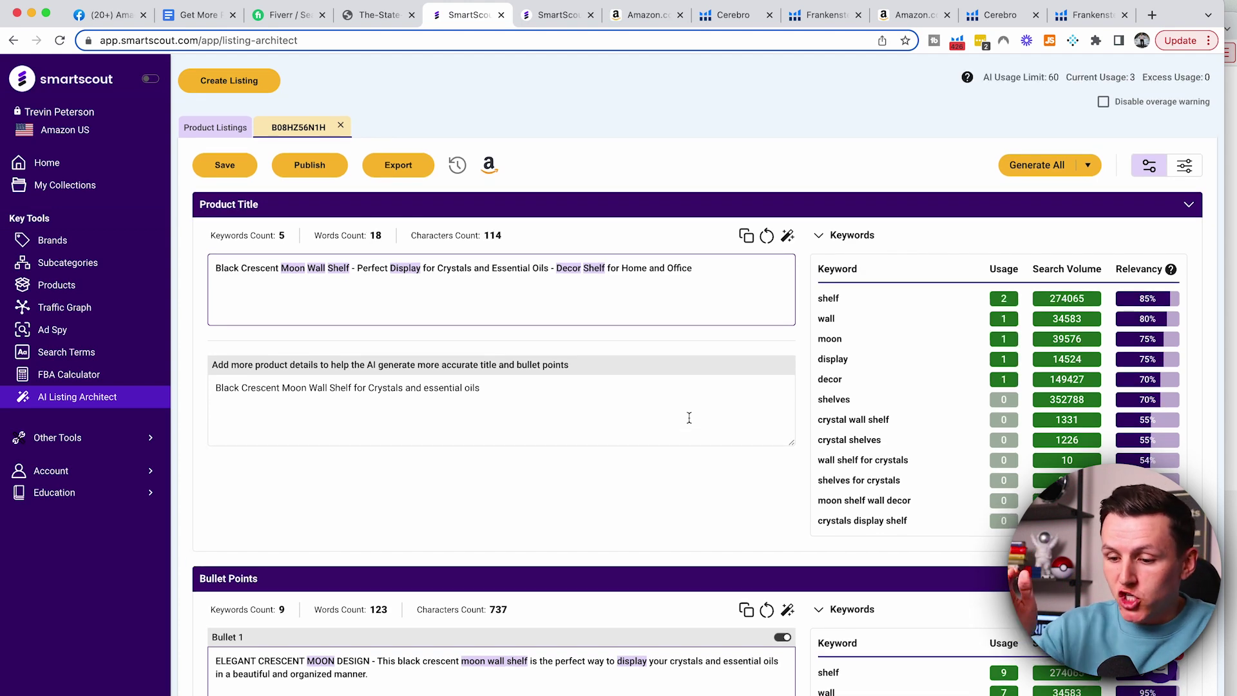
Step: Examine the generated listing's title, bullet points, product description and keyword usage
scroll(629, 353, "down", 1)
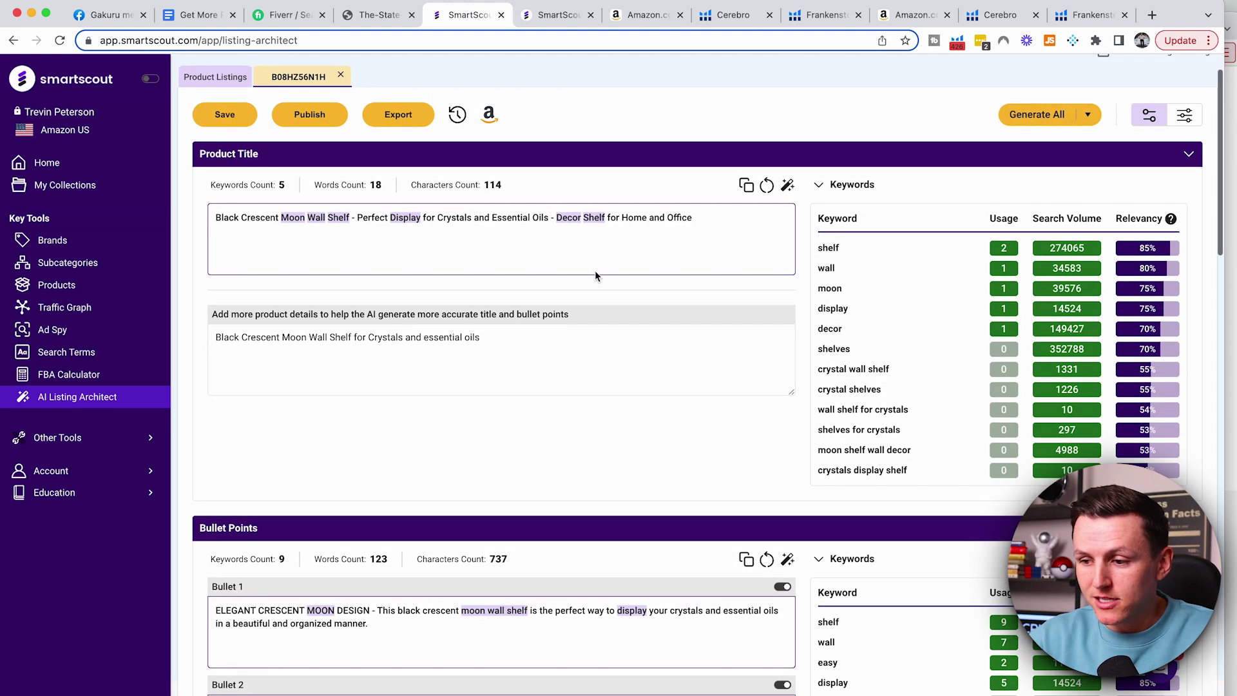
left_click(218, 240)
key("ctrl+a")
scroll(232, 245, "down", 5)
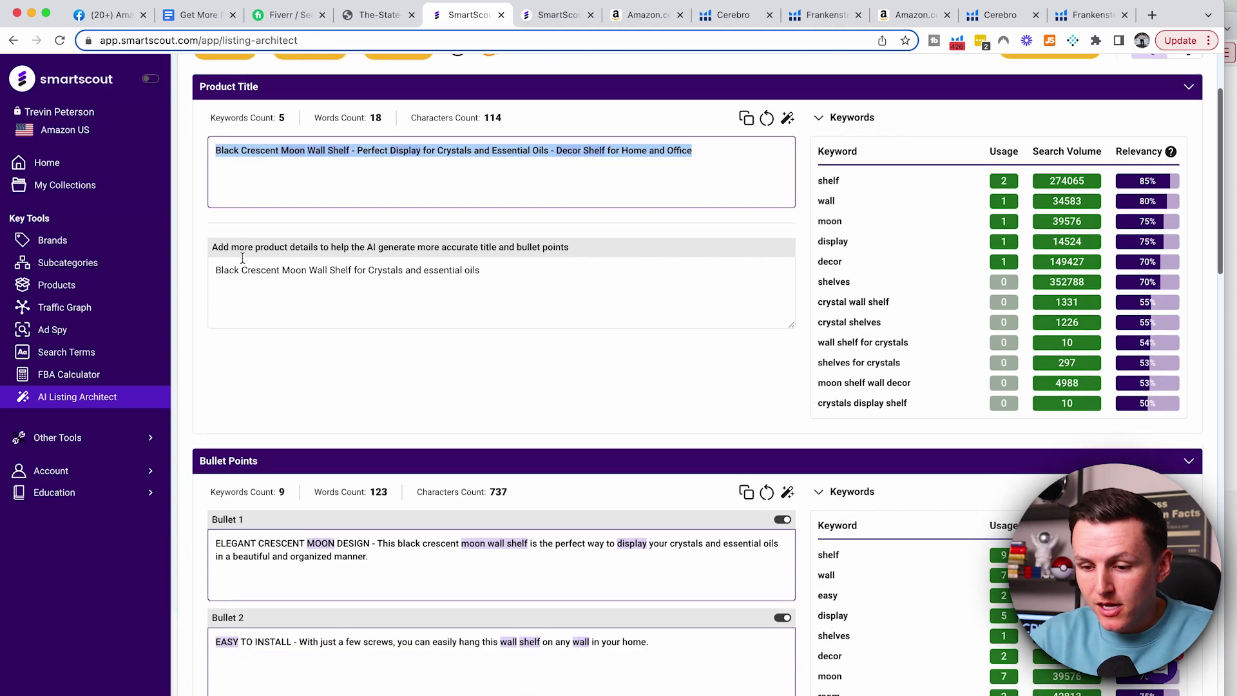
scroll(287, 255, "down", 8)
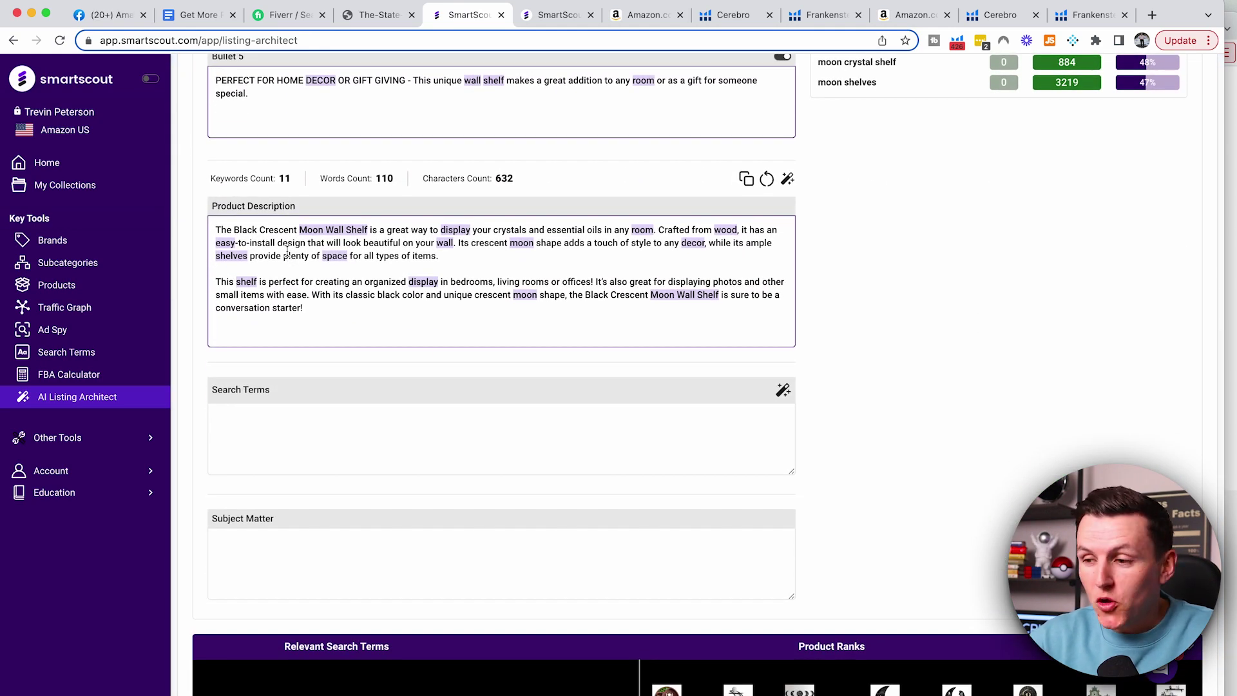
scroll(287, 251, "up", 4)
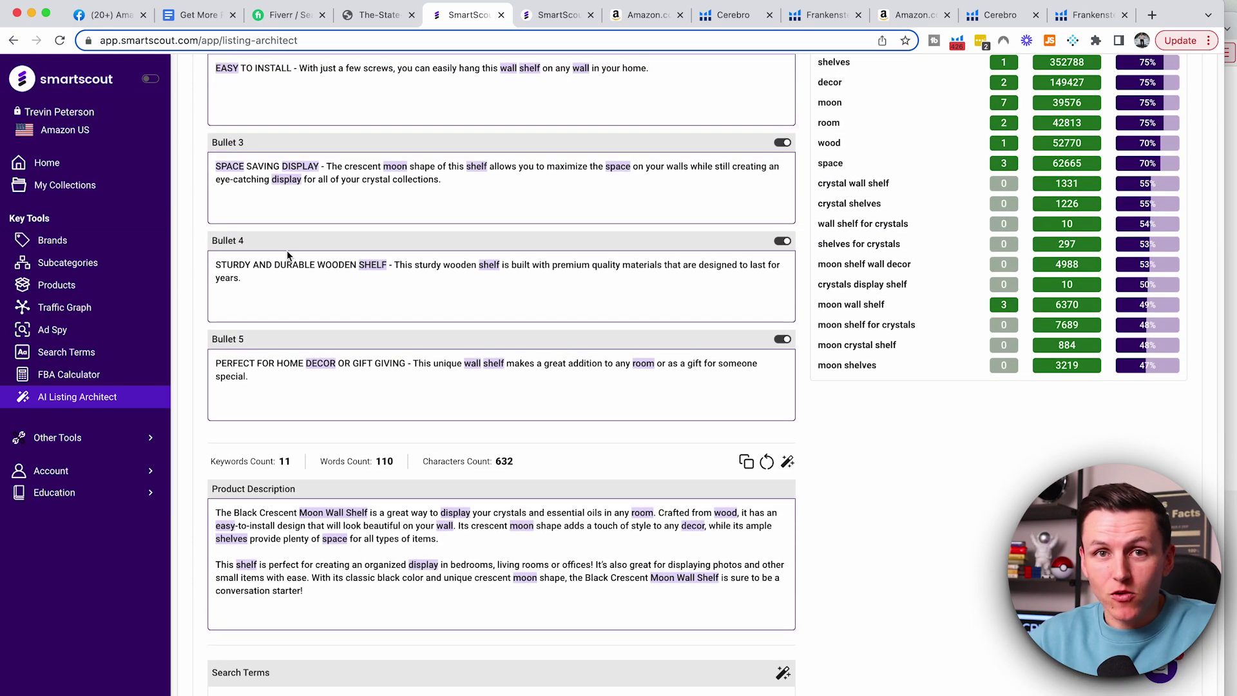
scroll(287, 251, "up", 5)
scroll(287, 251, "up", 2)
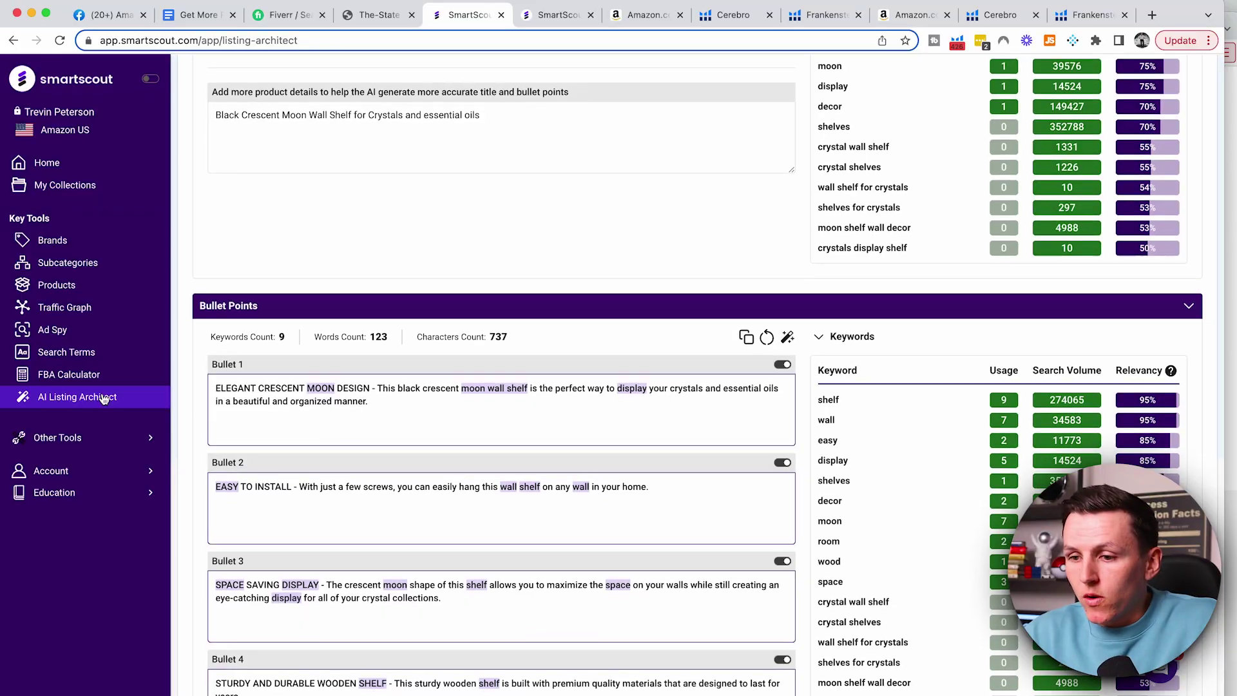
scroll(242, 327, "down", 1)
scroll(335, 272, "up", 4)
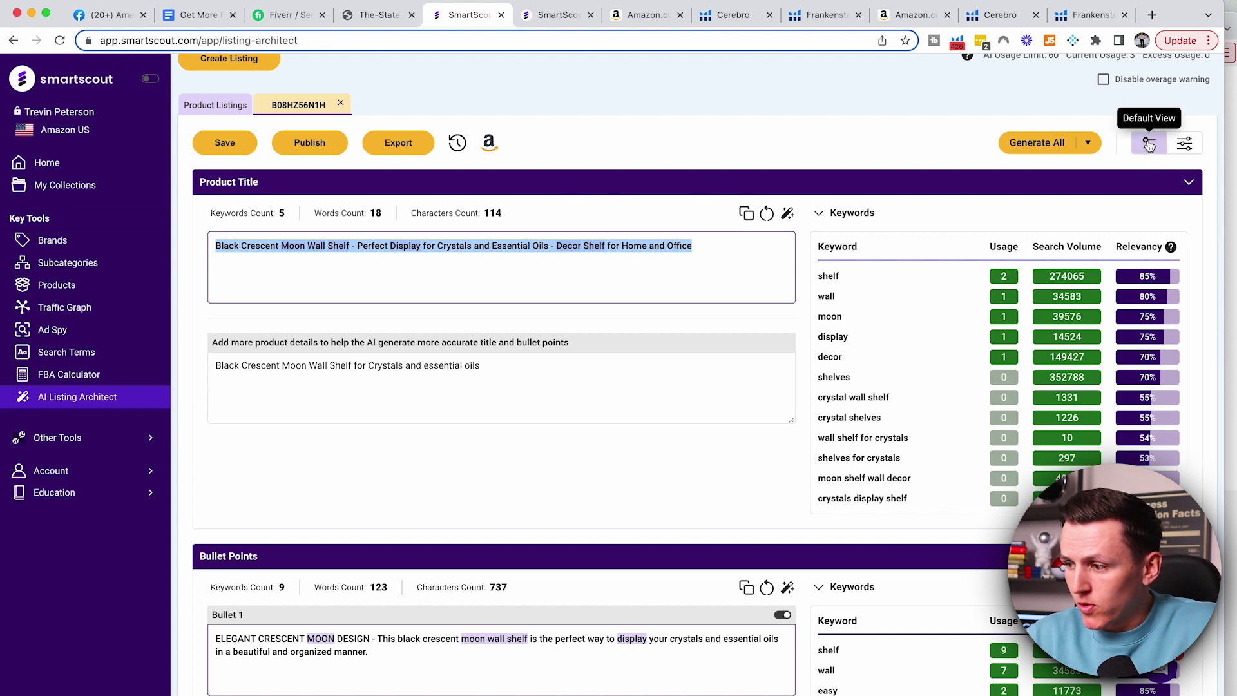
Step: Switch the listing editor to the view with tone options and custom keyword entry, and look over the title keywords
left_click(1186, 144)
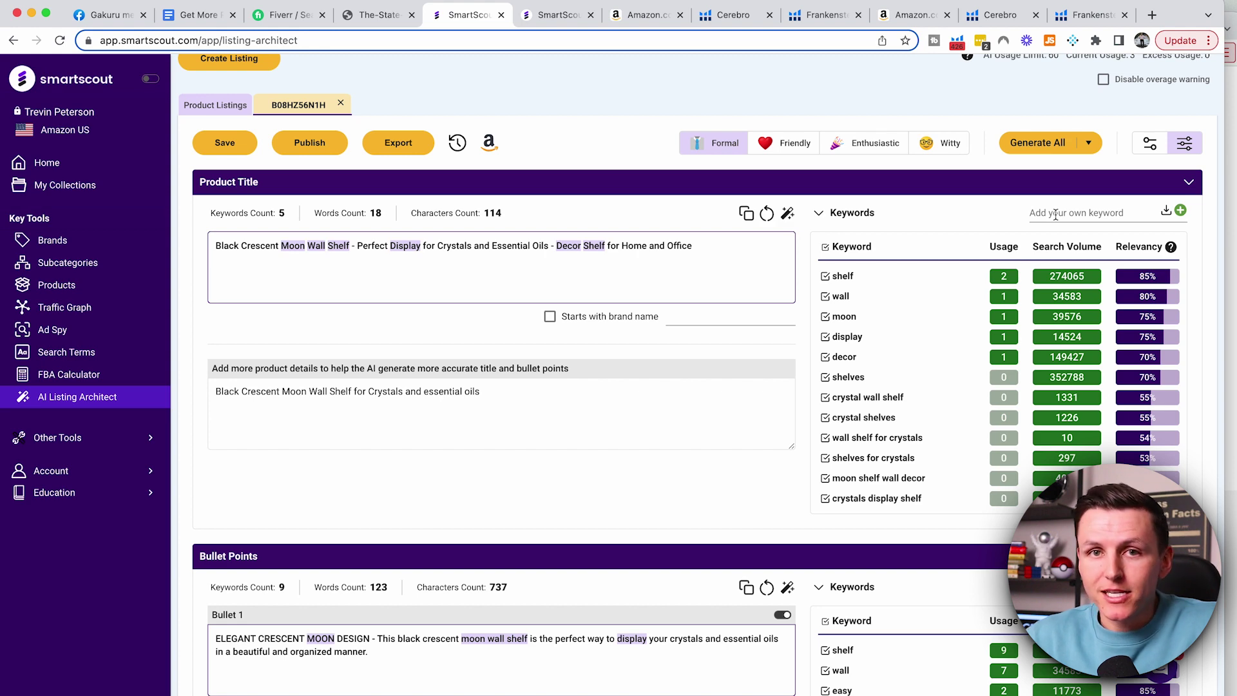
scroll(1039, 232, "down", 1)
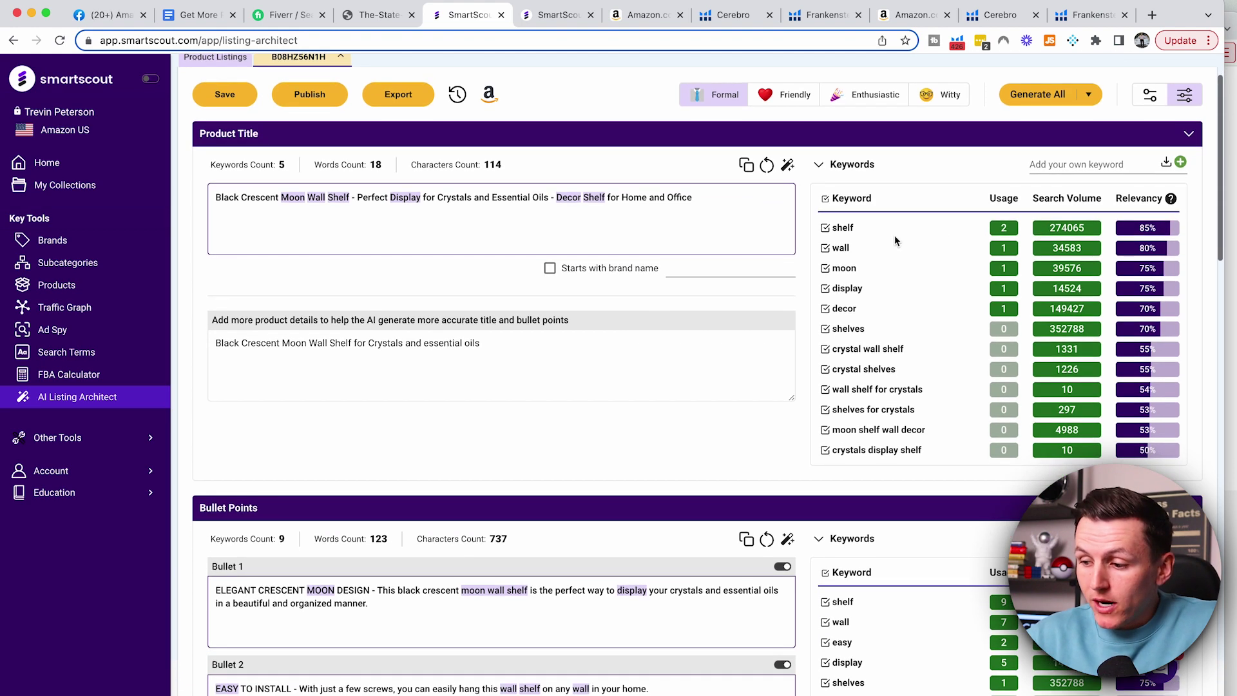
scroll(894, 241, "down", 1)
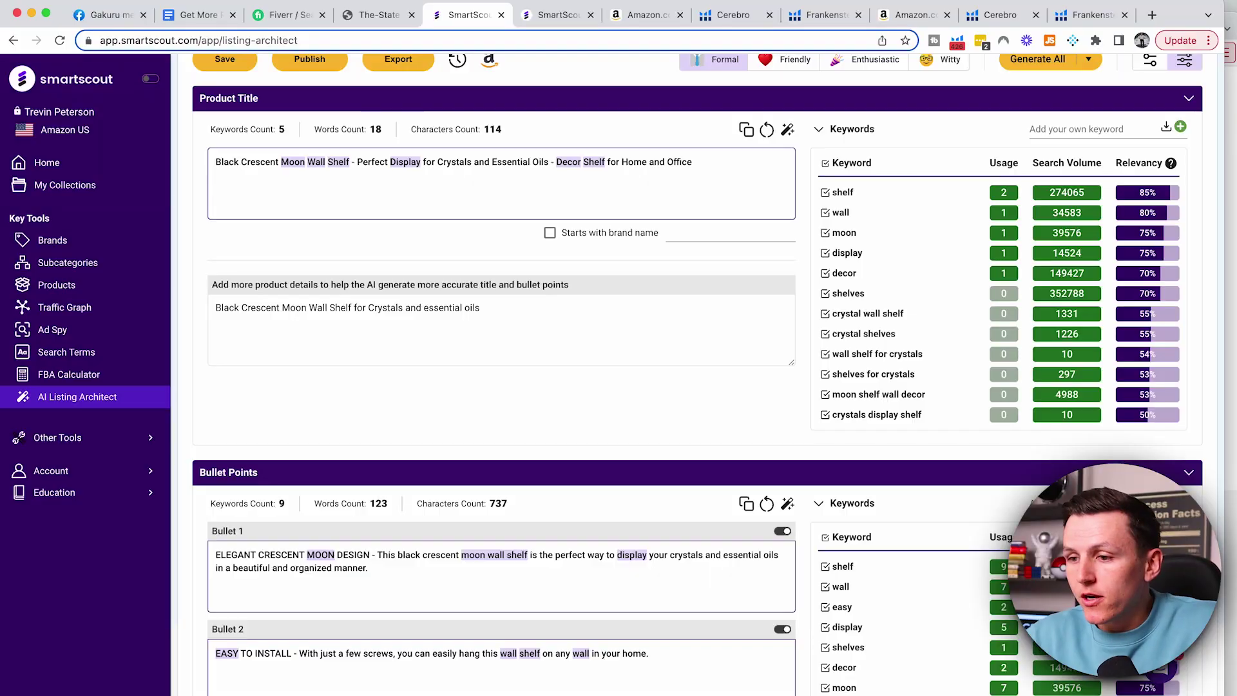
Step: From the Amazon Xray results, run Cerebro on the Ella & Emma moon shelf and filter its keywords to organic rank 1–20
left_click(609, 12)
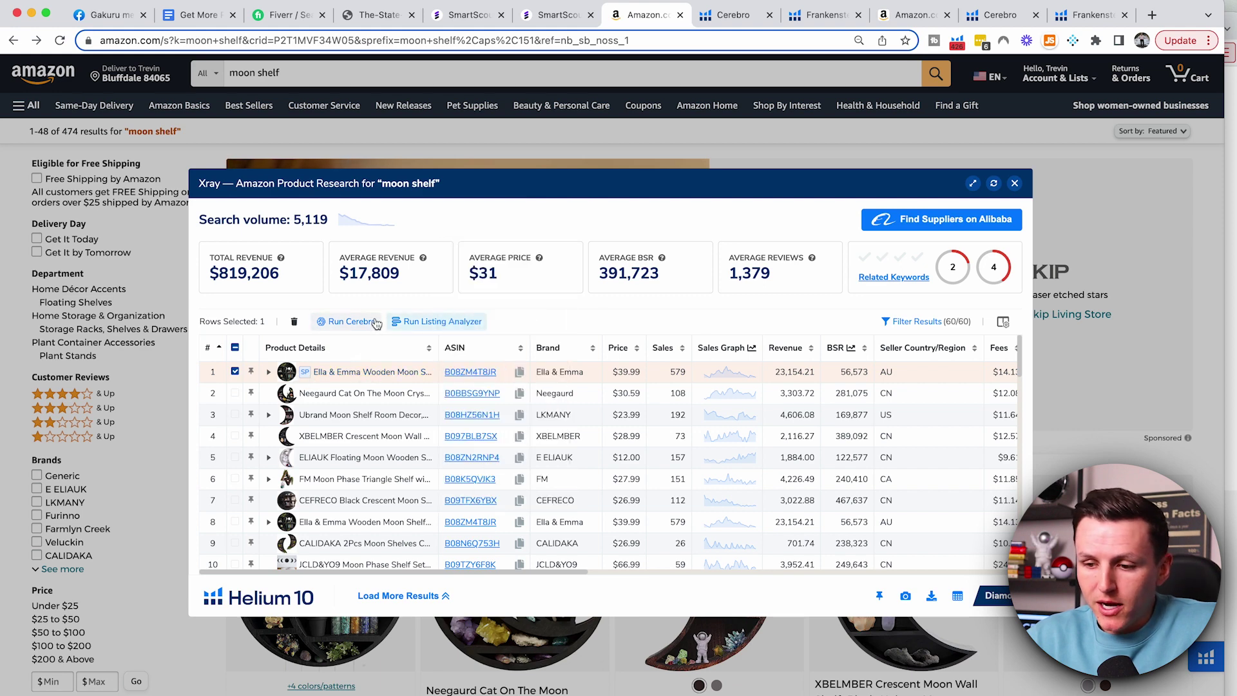
left_click(348, 321)
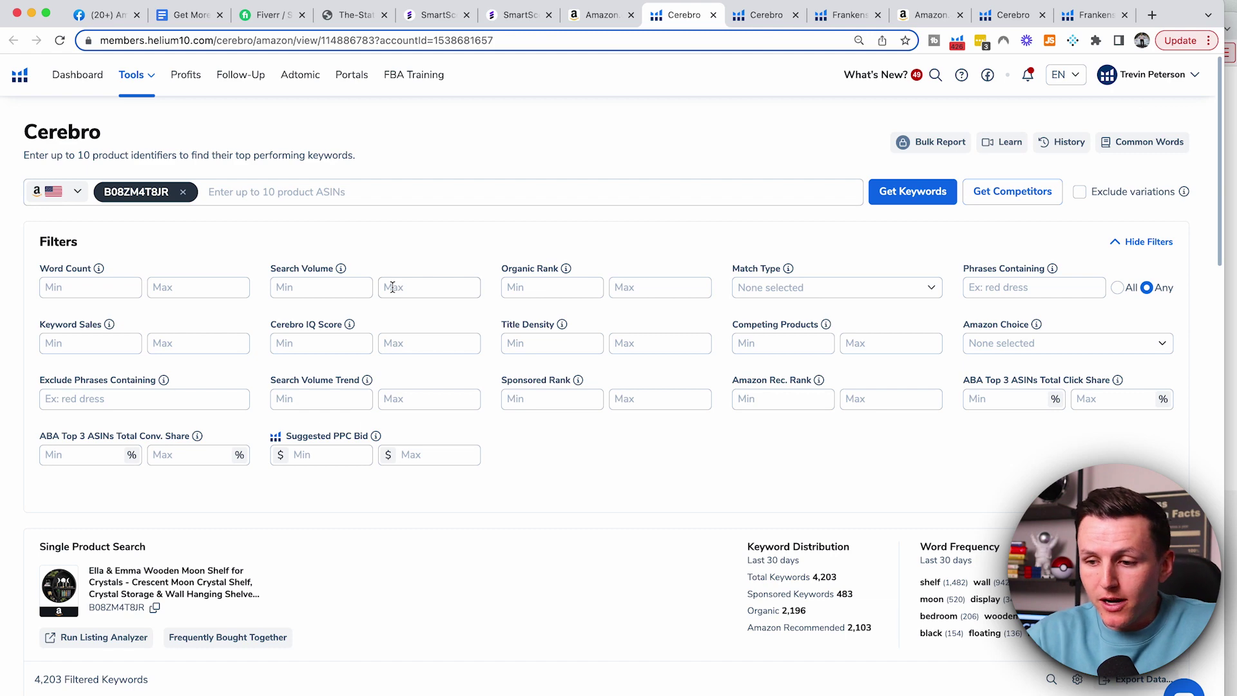
scroll(588, 202, "down", 2)
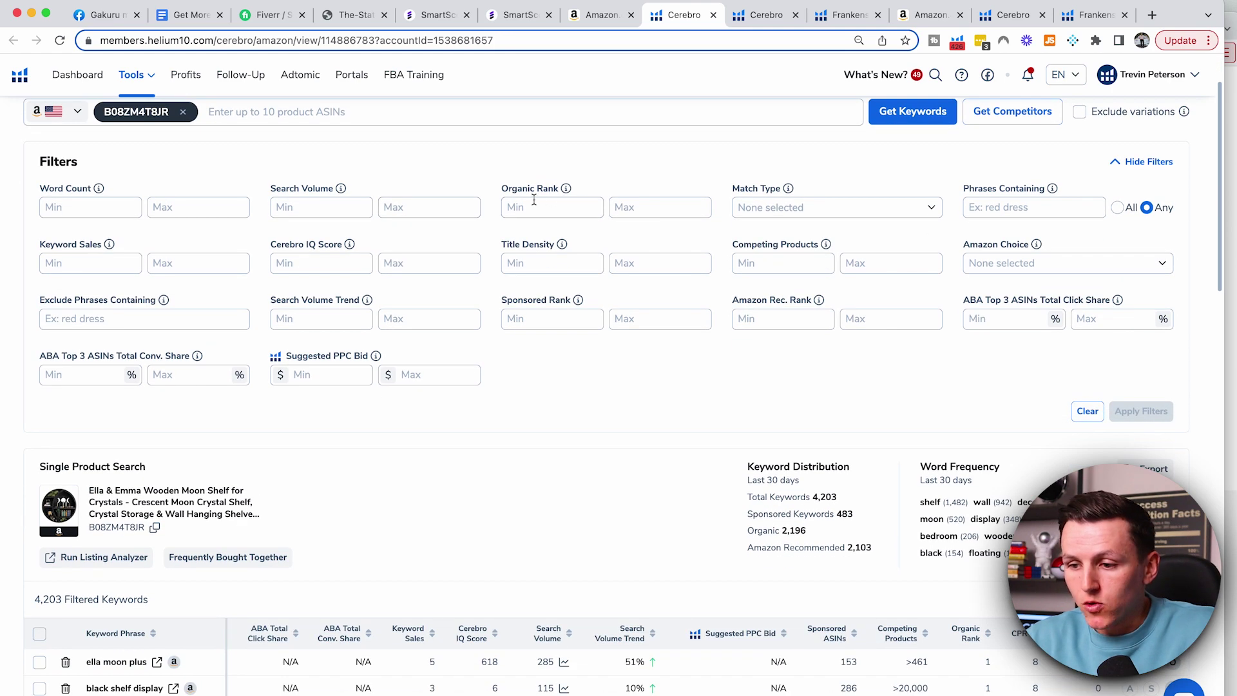
scroll(533, 201, "down", 1)
left_click(531, 174)
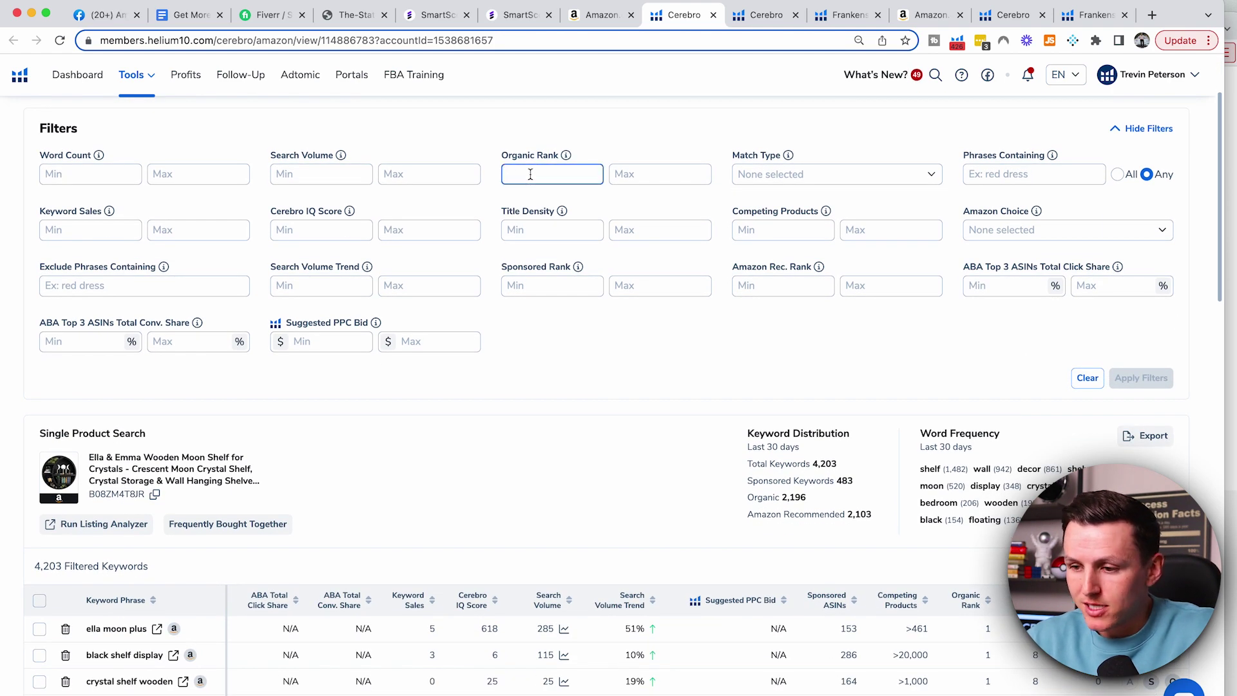
type("1")
left_click(649, 174)
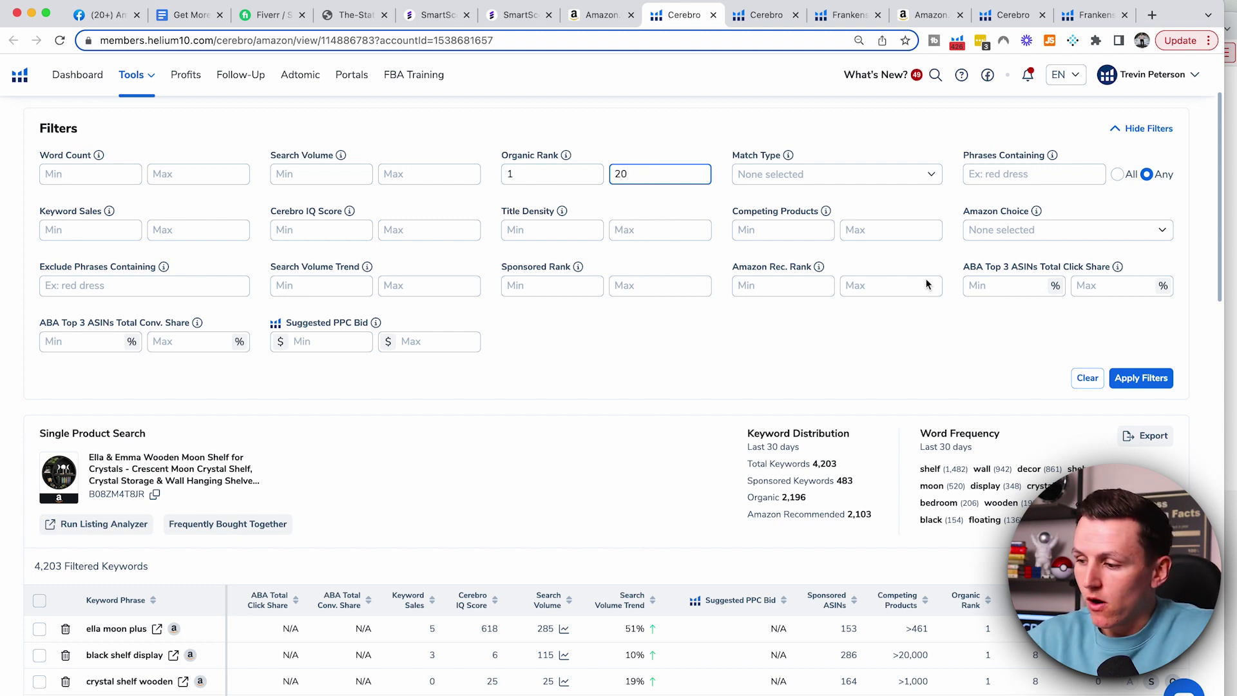
left_click(1132, 379)
Step: Sort the filtered Cerebro keywords by search volume from highest to lowest and review the keyword phrases
scroll(288, 400, "down", 1)
scroll(288, 400, "down", 1)
left_click_drag(28, 451, 150, 454)
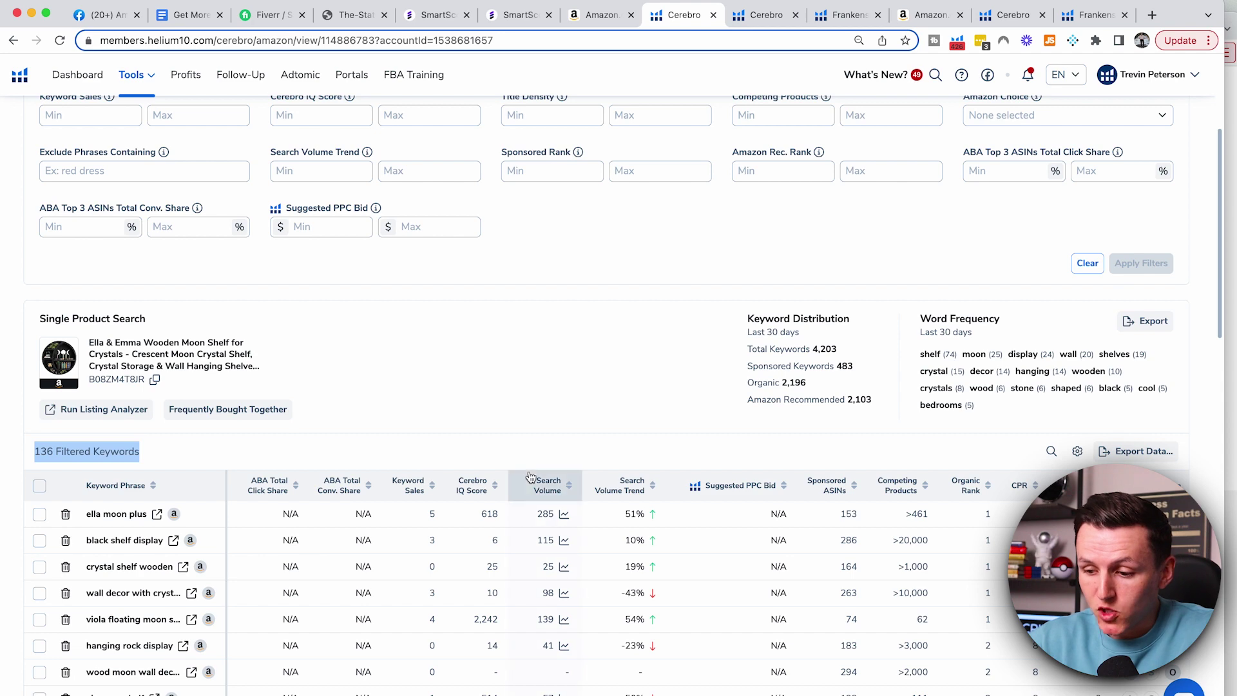
left_click(551, 481)
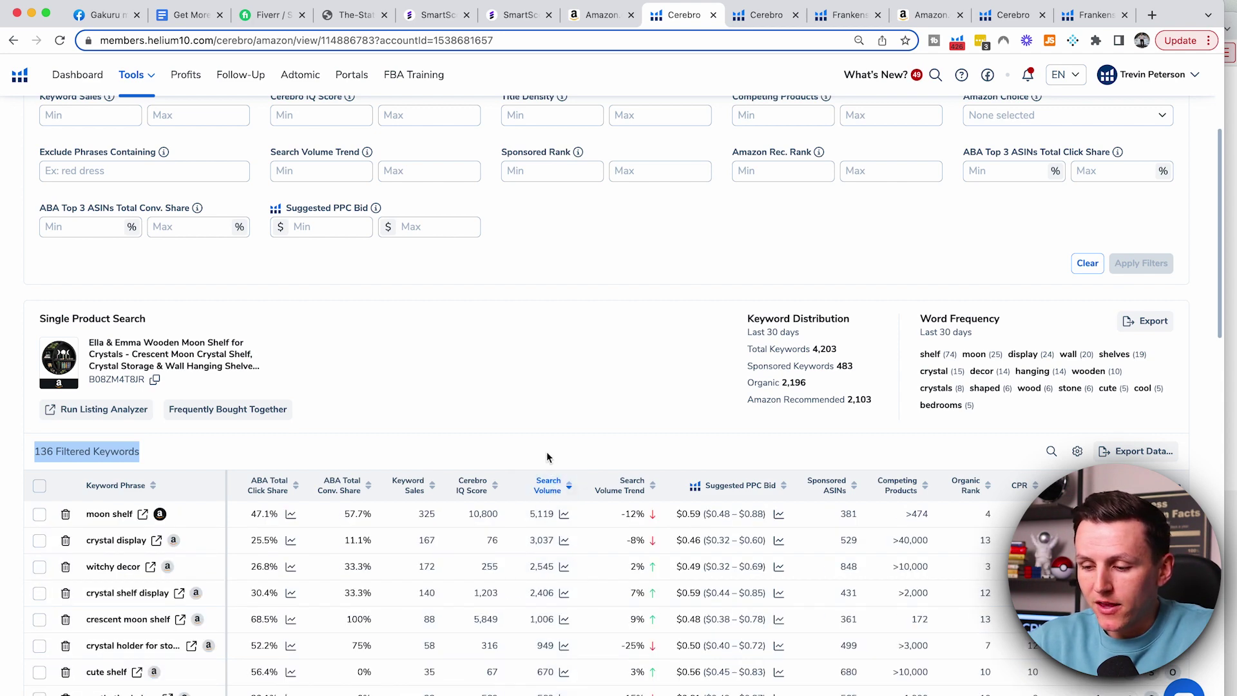
scroll(548, 455, "down", 2)
scroll(547, 454, "down", 1)
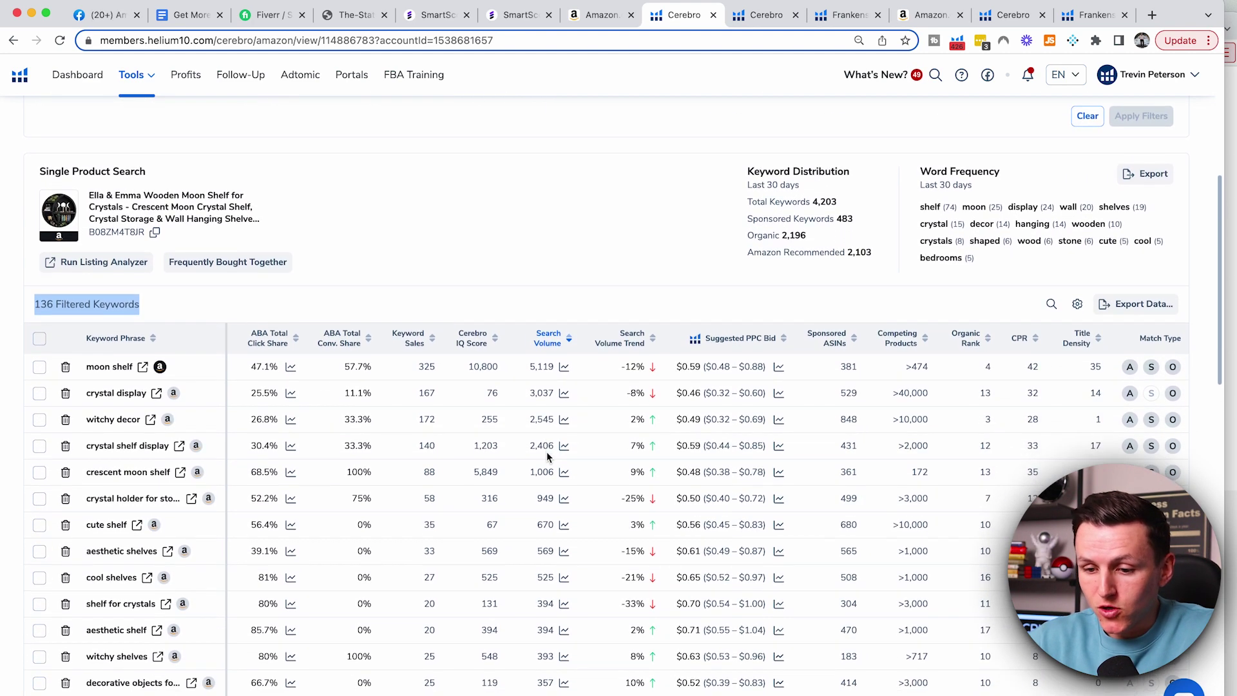
scroll(534, 381, "down", 2)
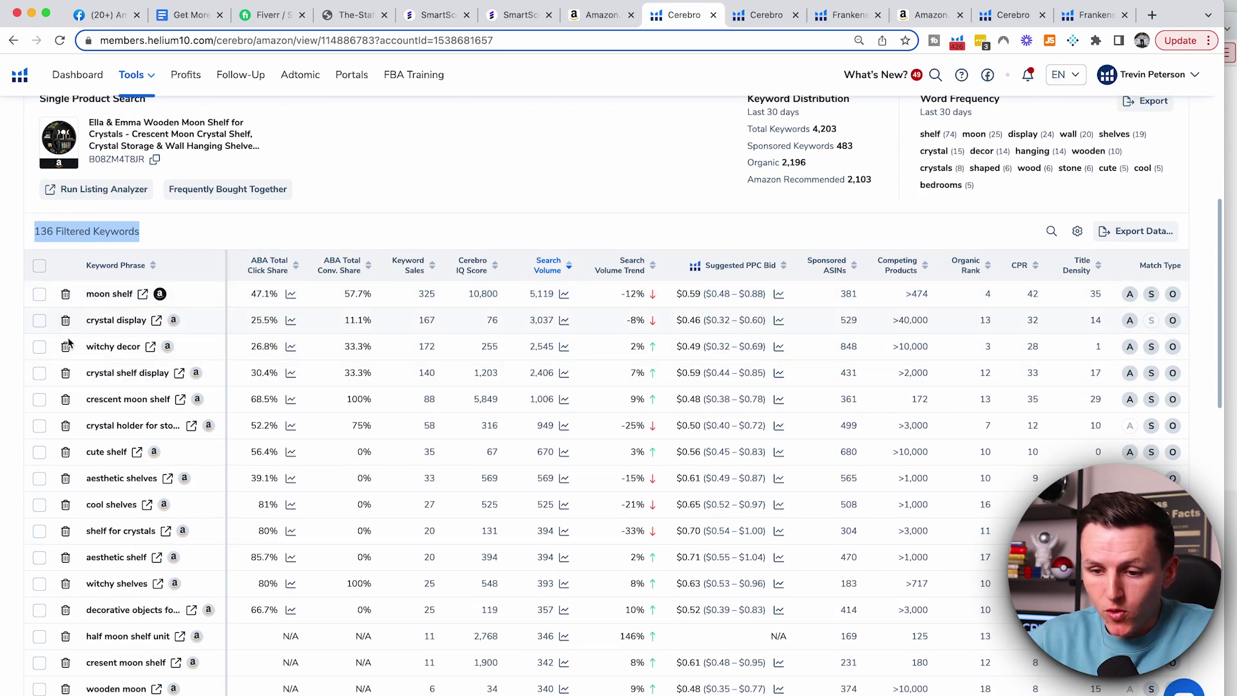
scroll(66, 400, "down", 2)
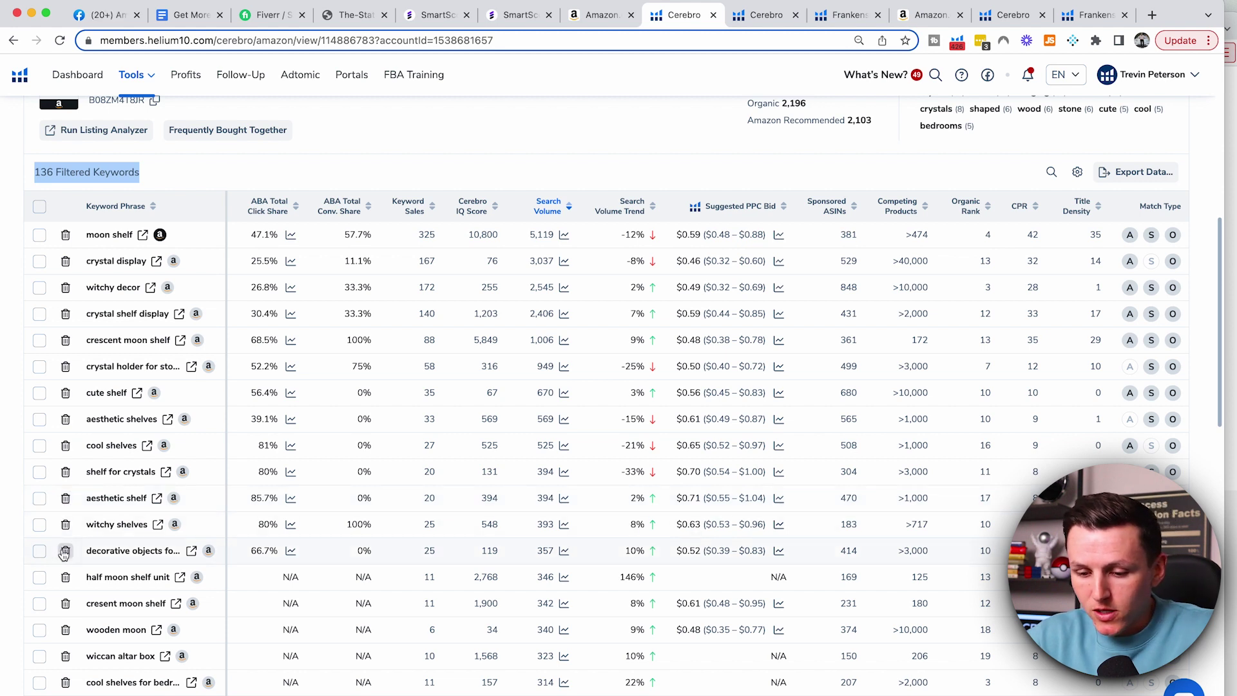
Step: Delete the "wiccan altar box" keyword from the Cerebro results and export the remaining filtered keywords to Frankenstein
left_click(66, 656)
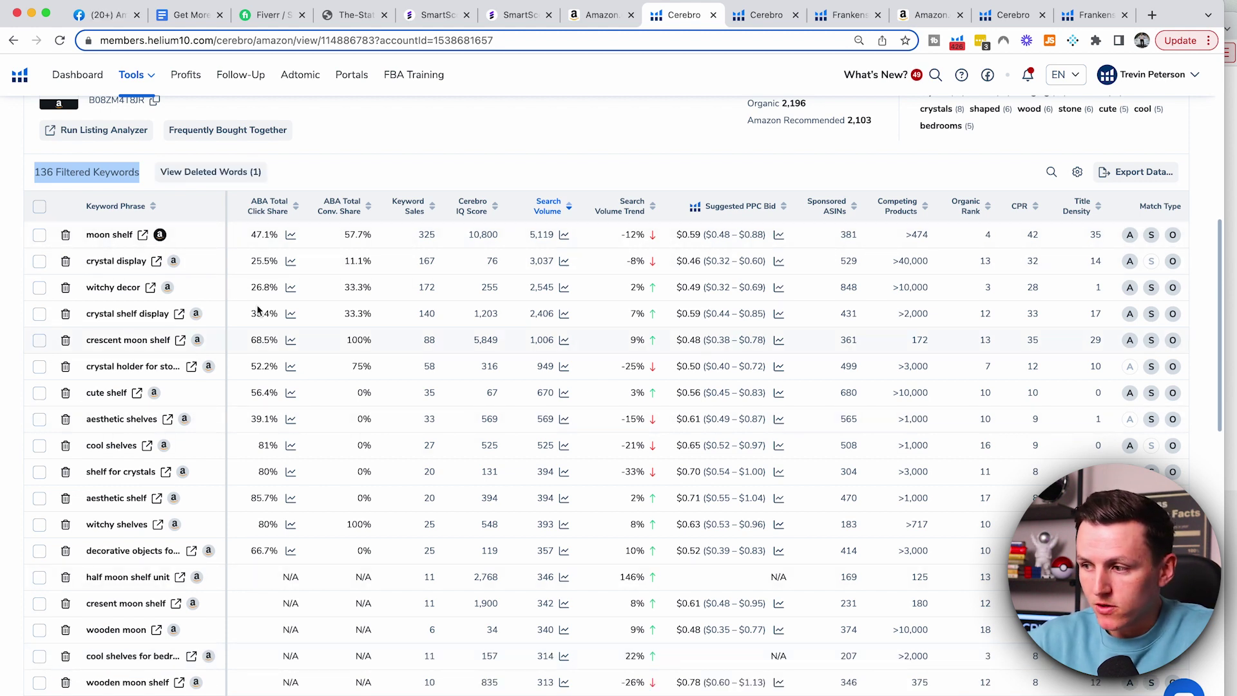
left_click(1132, 175)
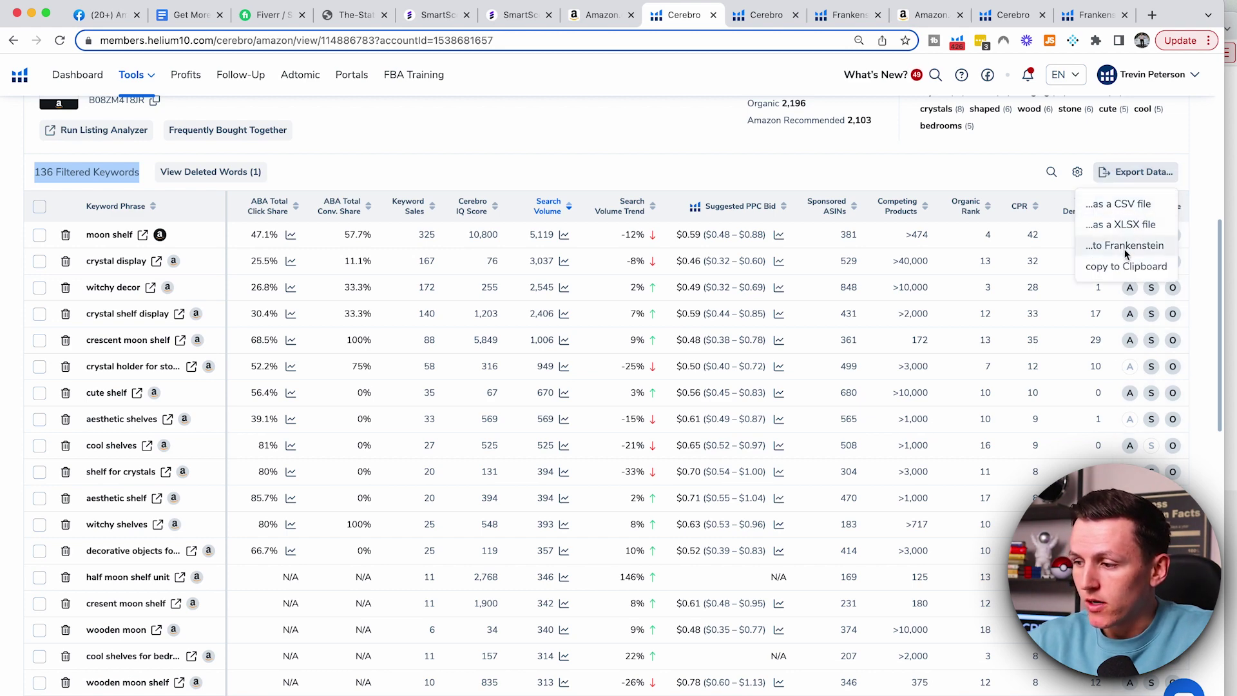
left_click(1124, 246)
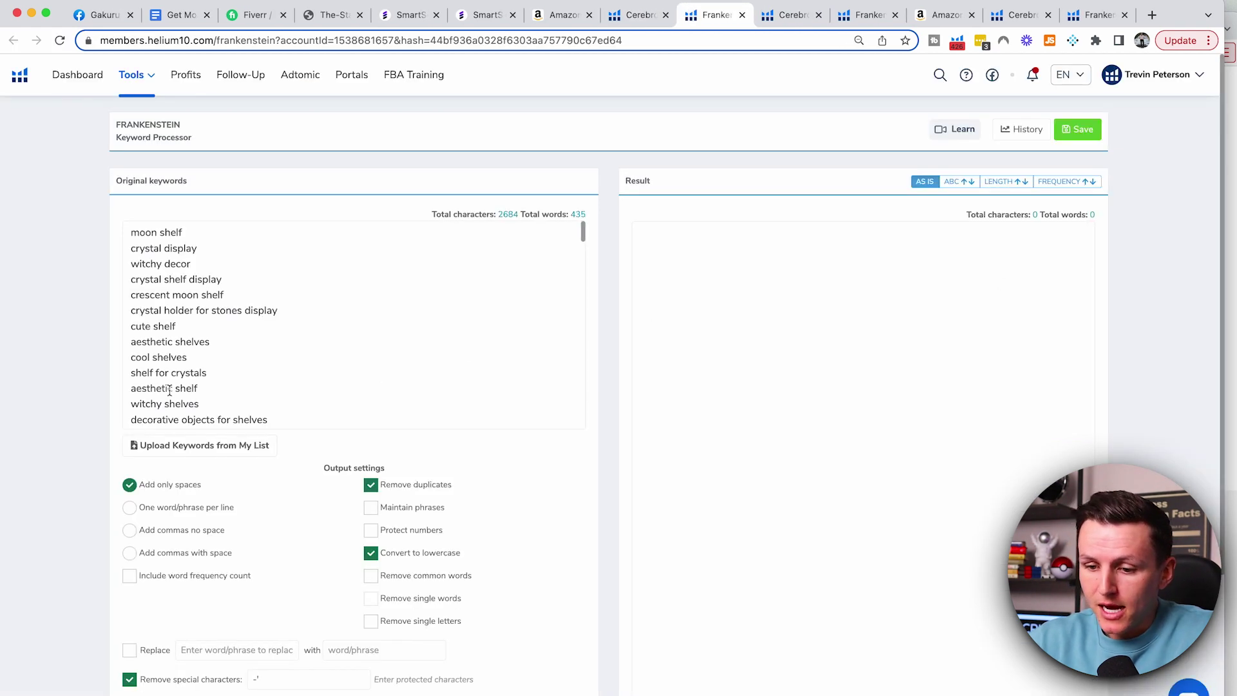
Step: Copy the original keywords in Frankenstein from "moon shelf" down to "half moon shelf unit"
scroll(174, 392, "down", 1)
left_click_drag(241, 398, 74, 210)
key("ctrl+c")
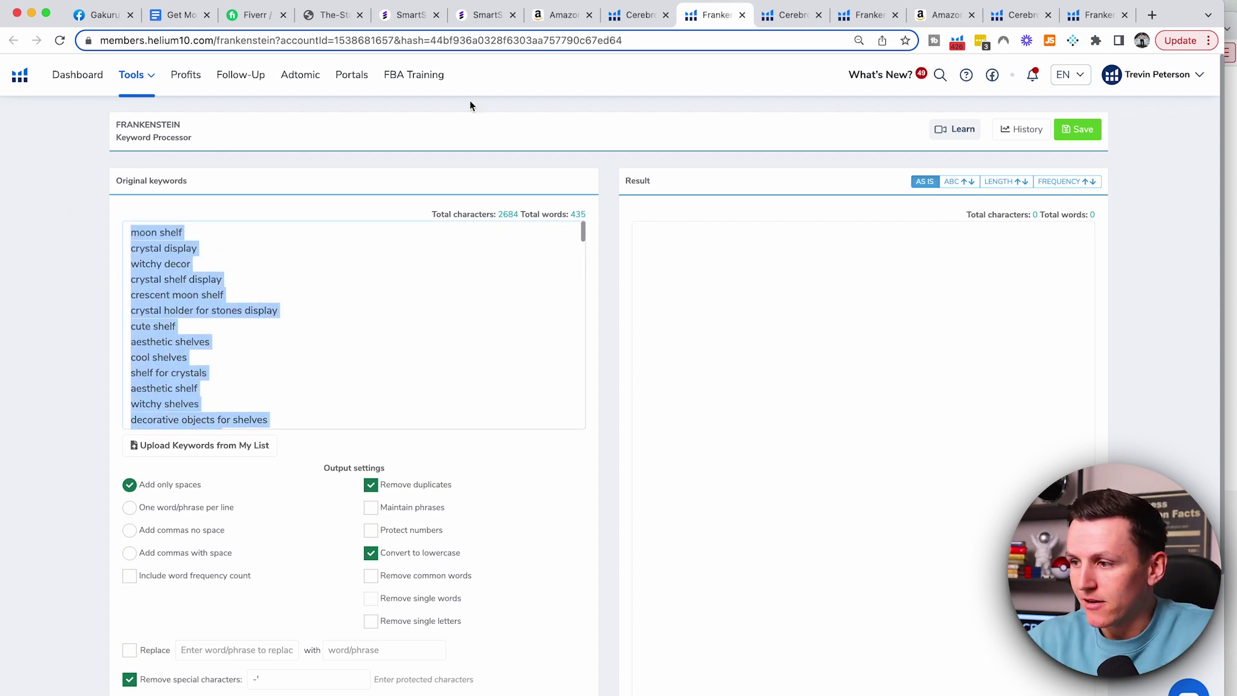
Step: Switch to SmartScout's AI Listing Architect and bulk-add the copied keywords to the Product Title keyword list
left_click(403, 18)
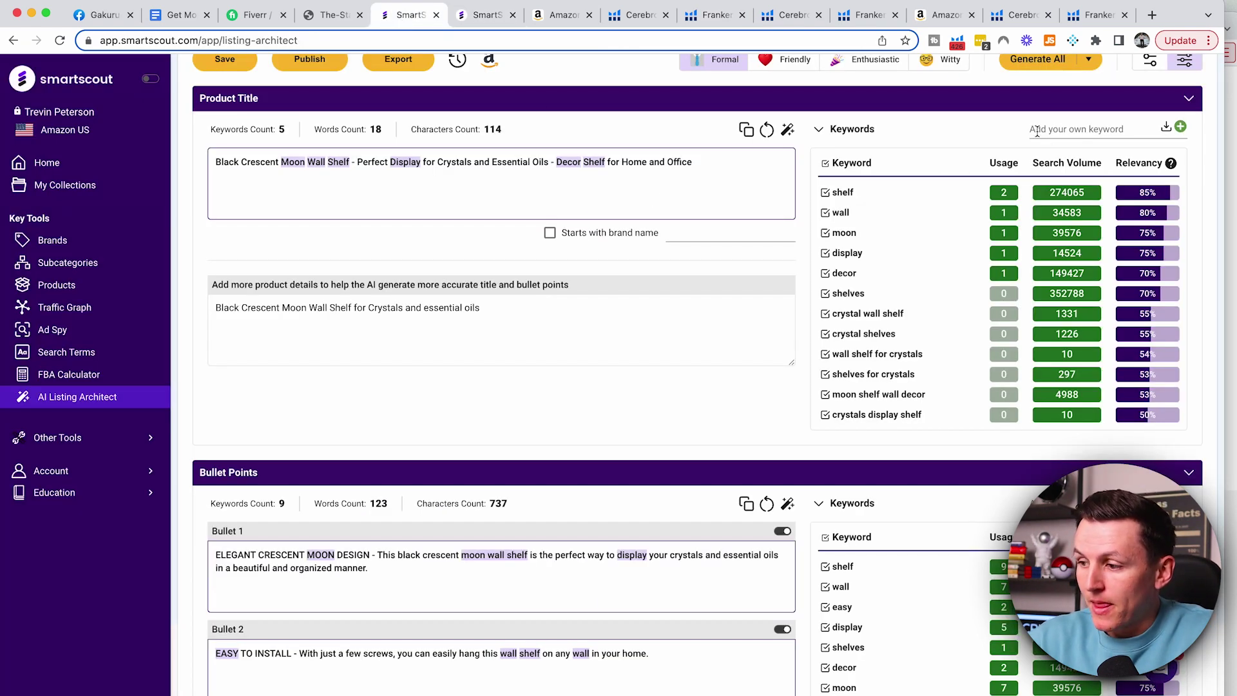
left_click(1166, 128)
left_click(600, 336)
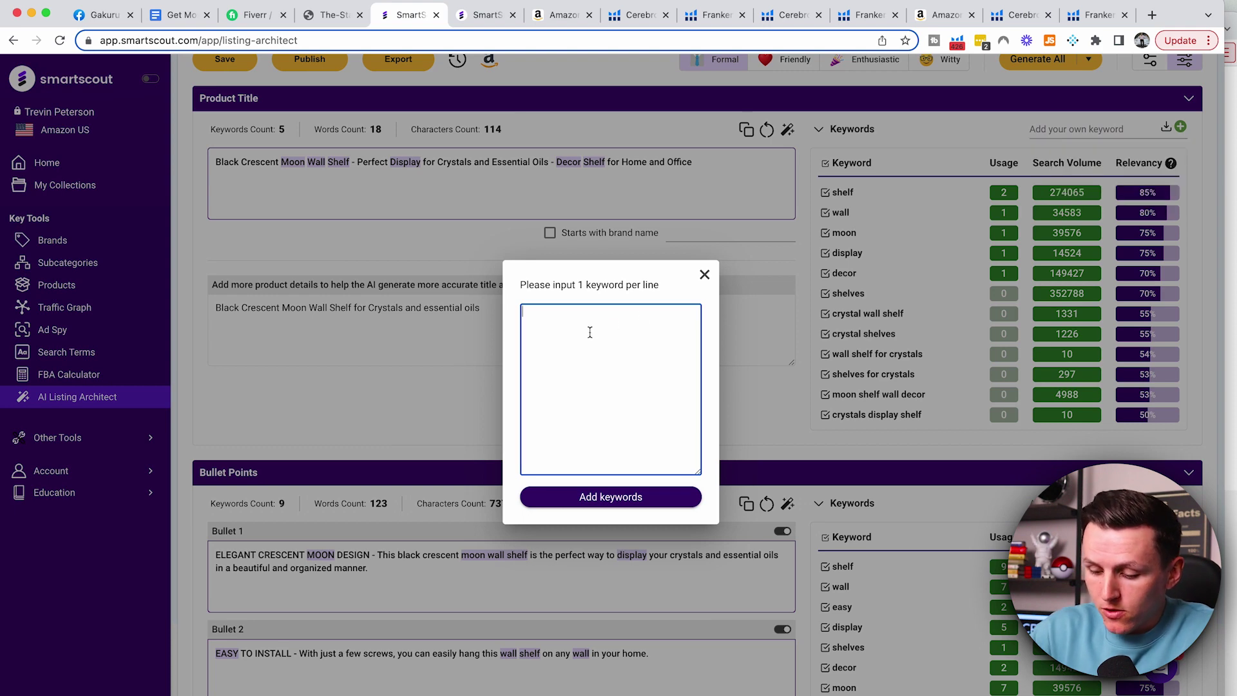
key("ctrl+v")
left_click(627, 504)
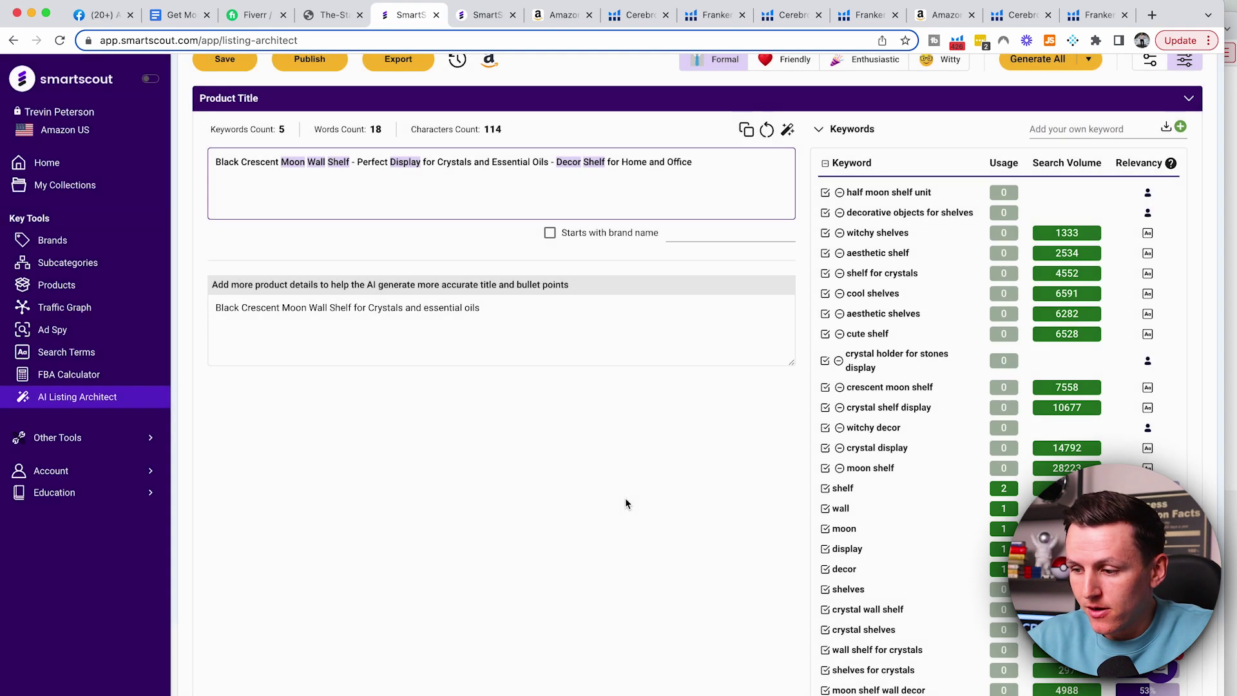
Step: Bulk-add the same copied keywords, from "moon shelf" to "half moon shelf unit", to the Bullet Points keyword list
scroll(754, 461, "down", 10)
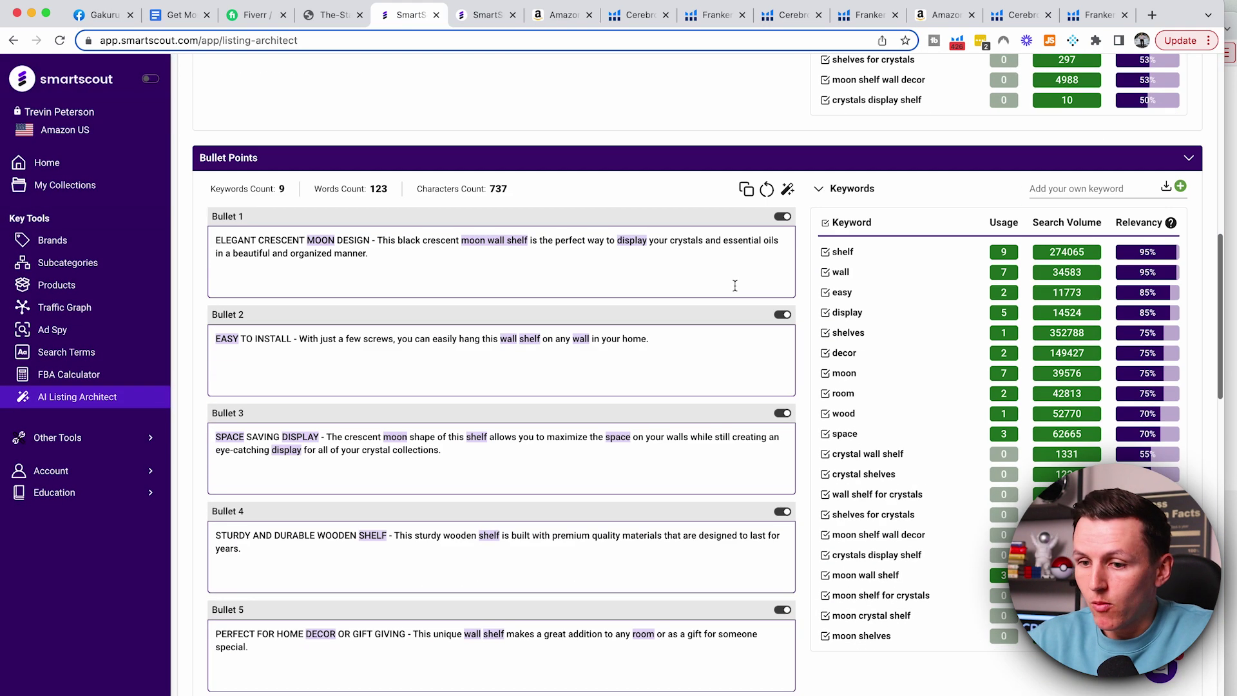
left_click(1166, 186)
key("super+v")
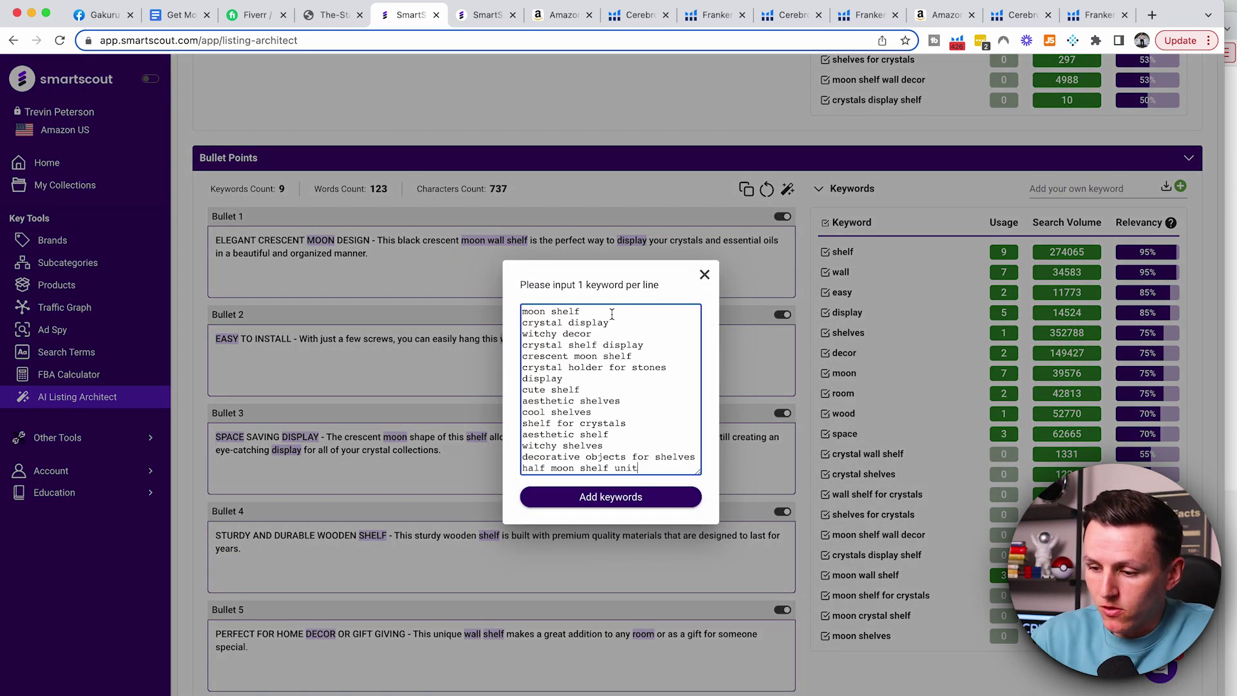
left_click(589, 499)
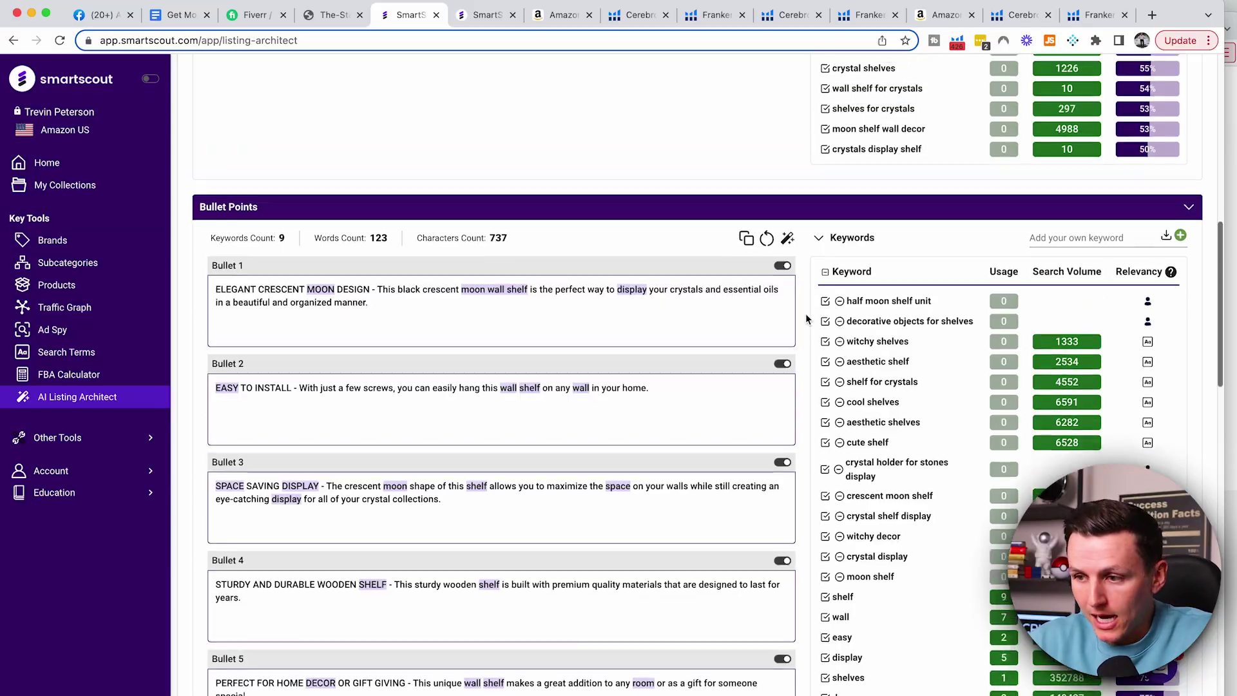
Step: Make the product title start with the brand name SHELVIO and regenerate all parts of the listing
scroll(806, 313, "up", 9)
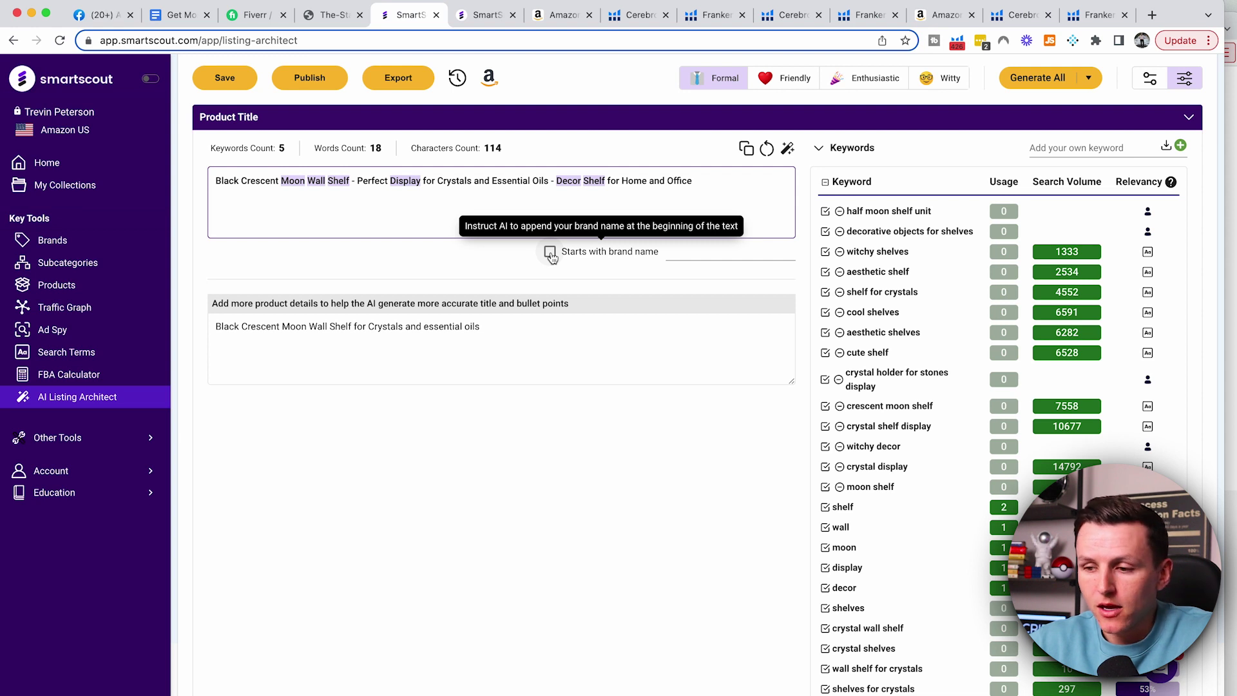
left_click(549, 252)
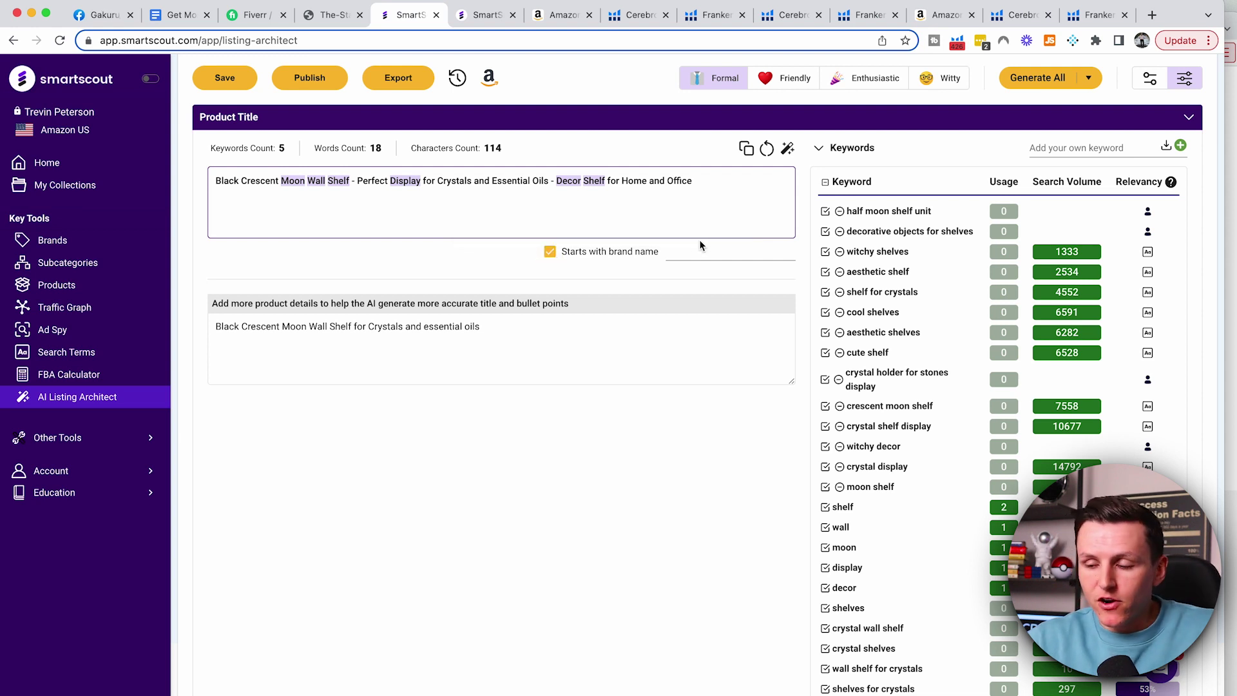
left_click(695, 252)
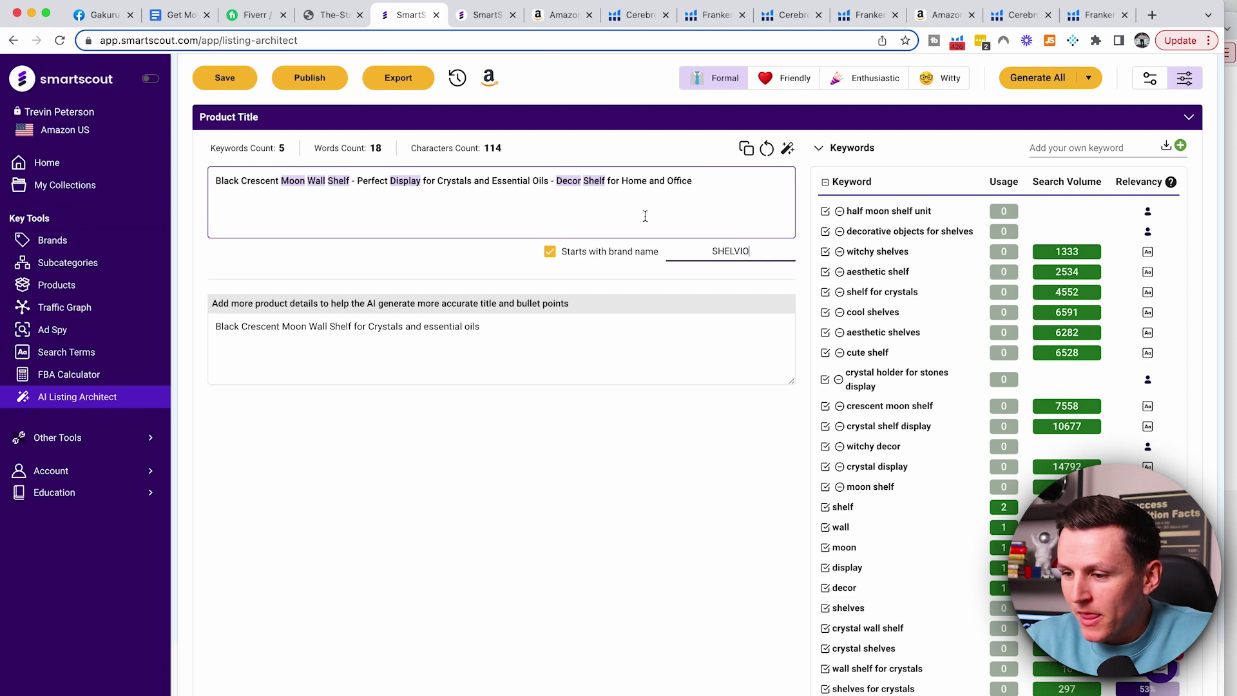
left_click(1051, 79)
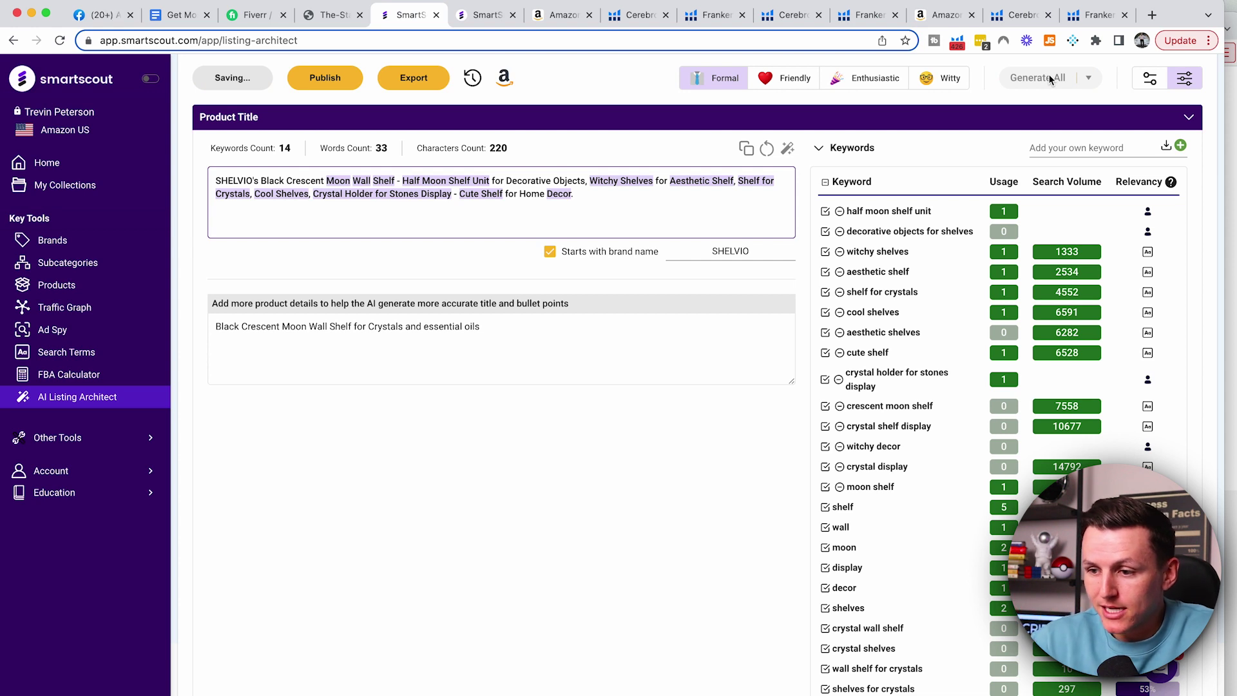
Step: Examine the regenerated product title, the five bullet points, the product description and their keyword usage
left_click_drag(584, 193, 212, 182)
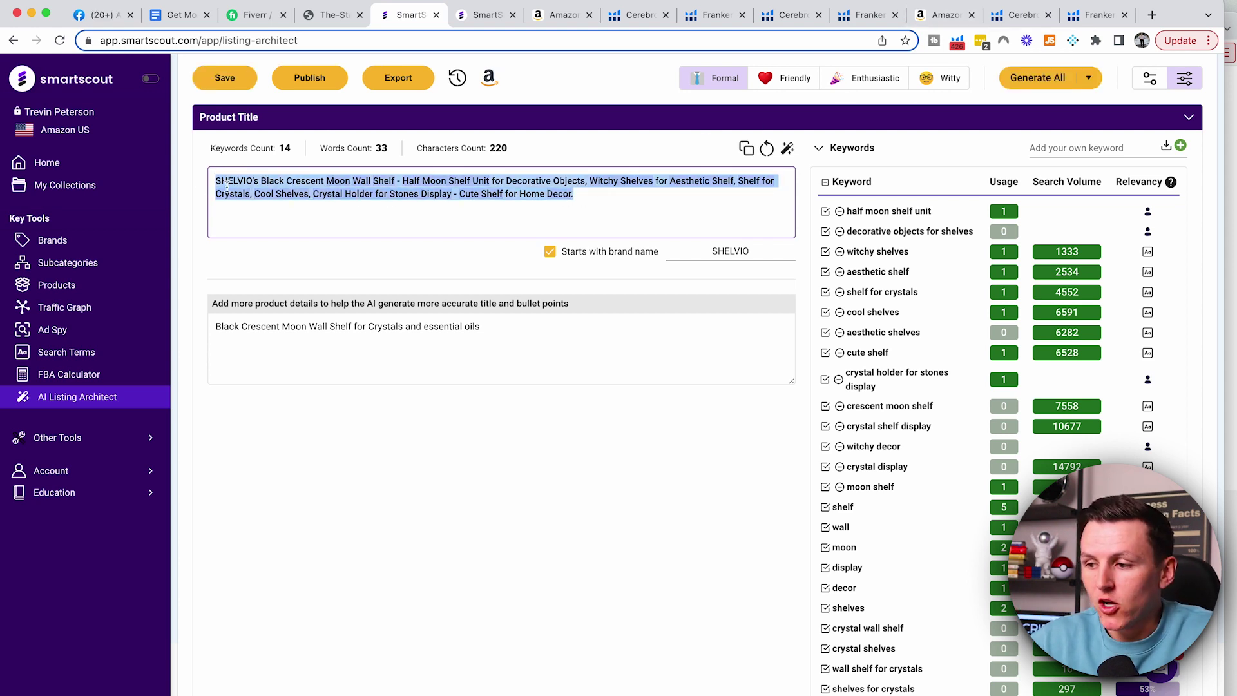
left_click(363, 230)
scroll(369, 211, "down", 10)
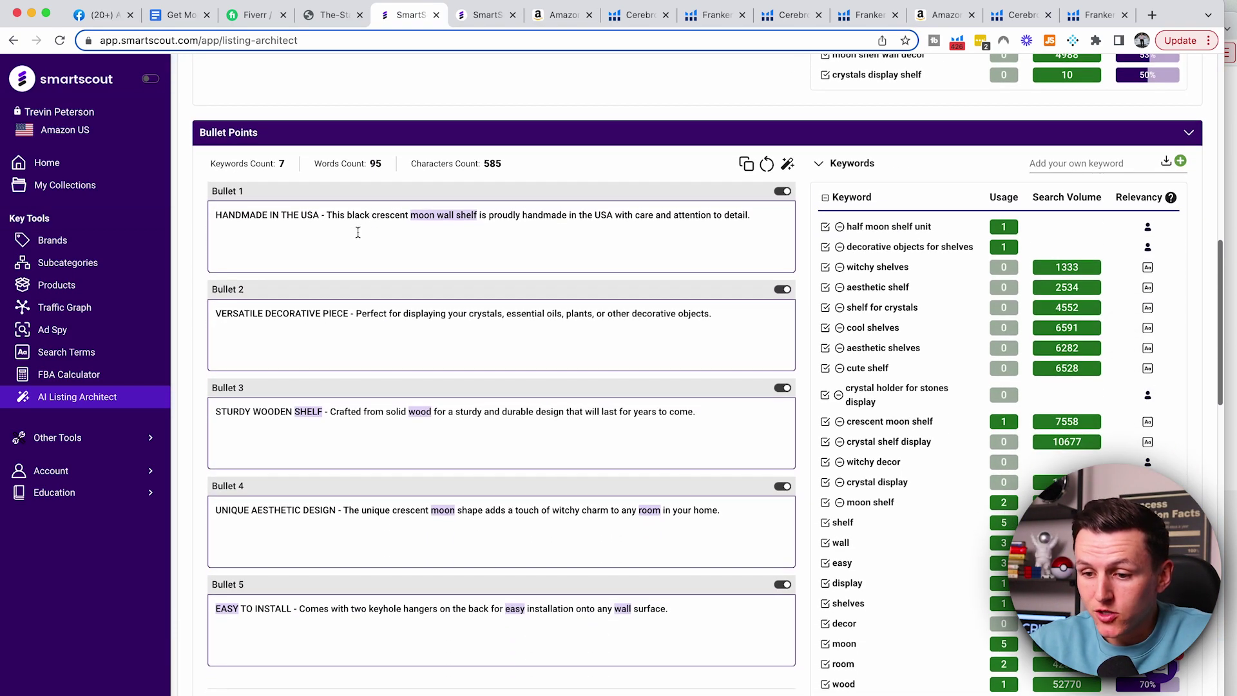
scroll(358, 232, "down", 5)
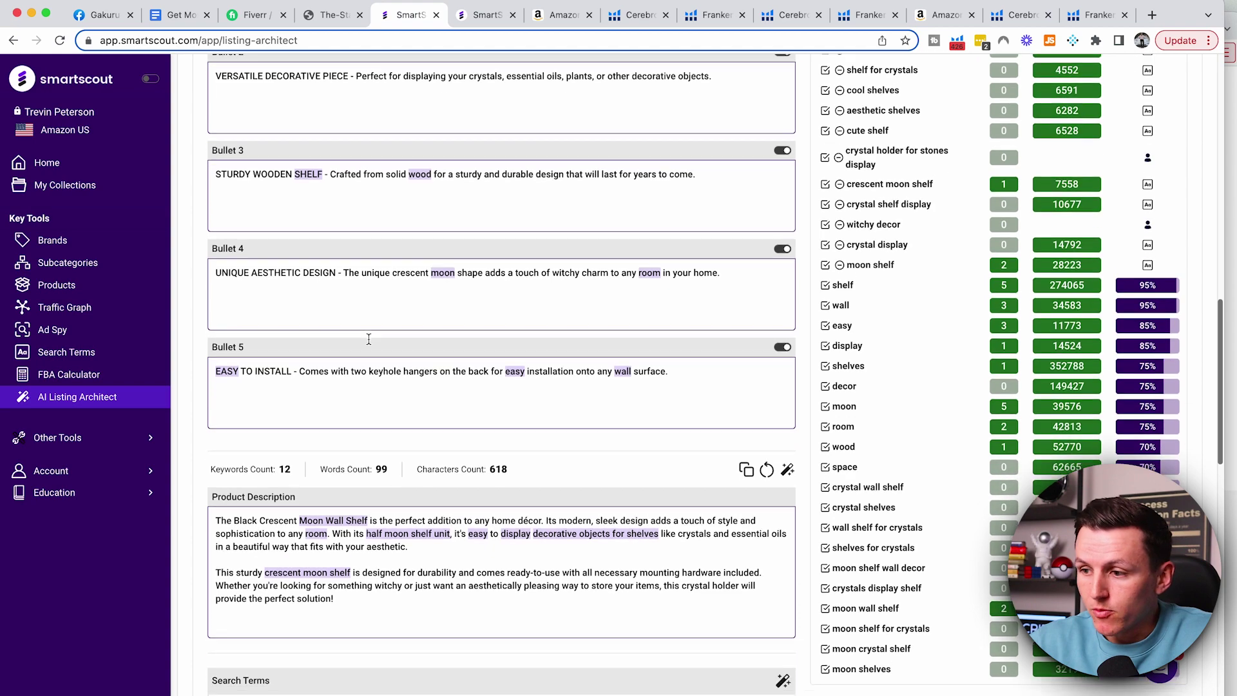
scroll(368, 339, "up", 5)
scroll(371, 340, "down", 10)
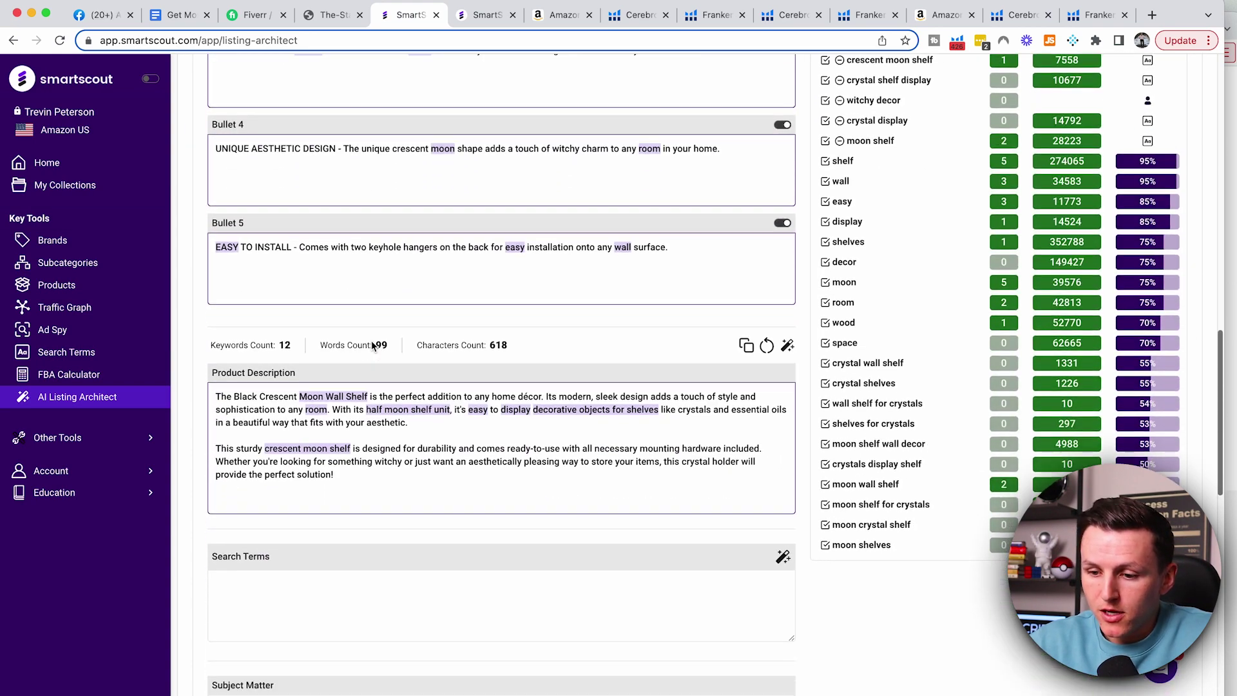
left_click_drag(348, 458, 228, 377)
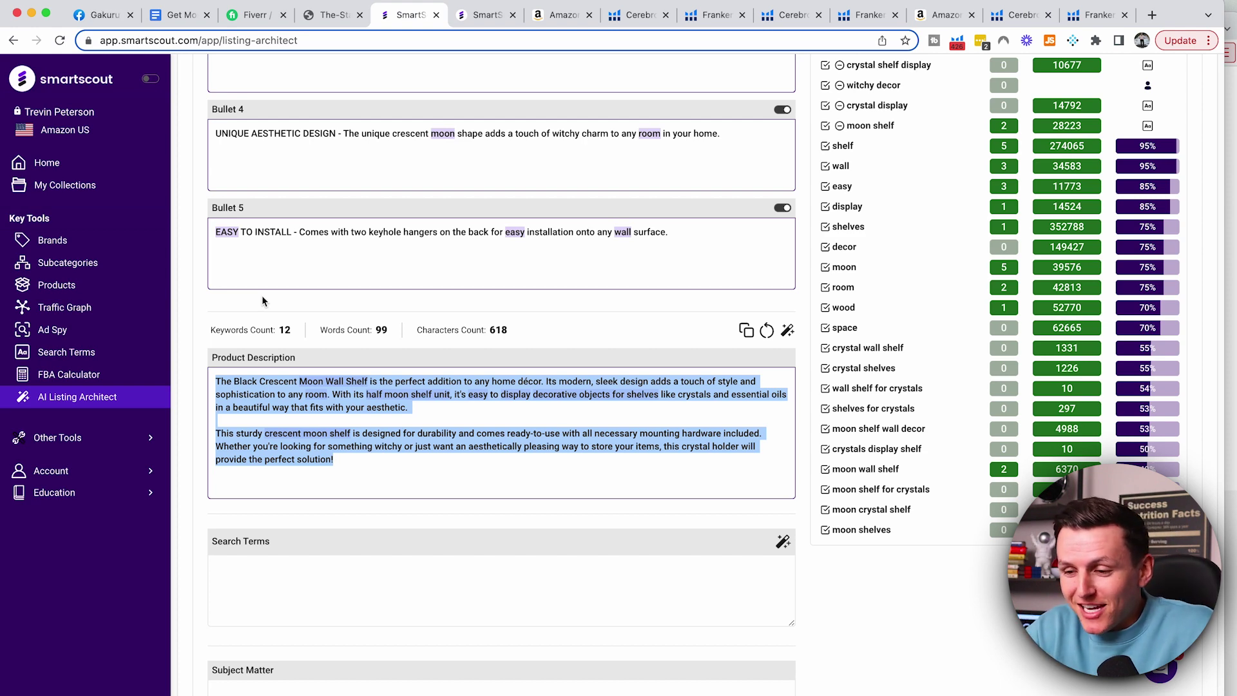
scroll(262, 295, "up", 6)
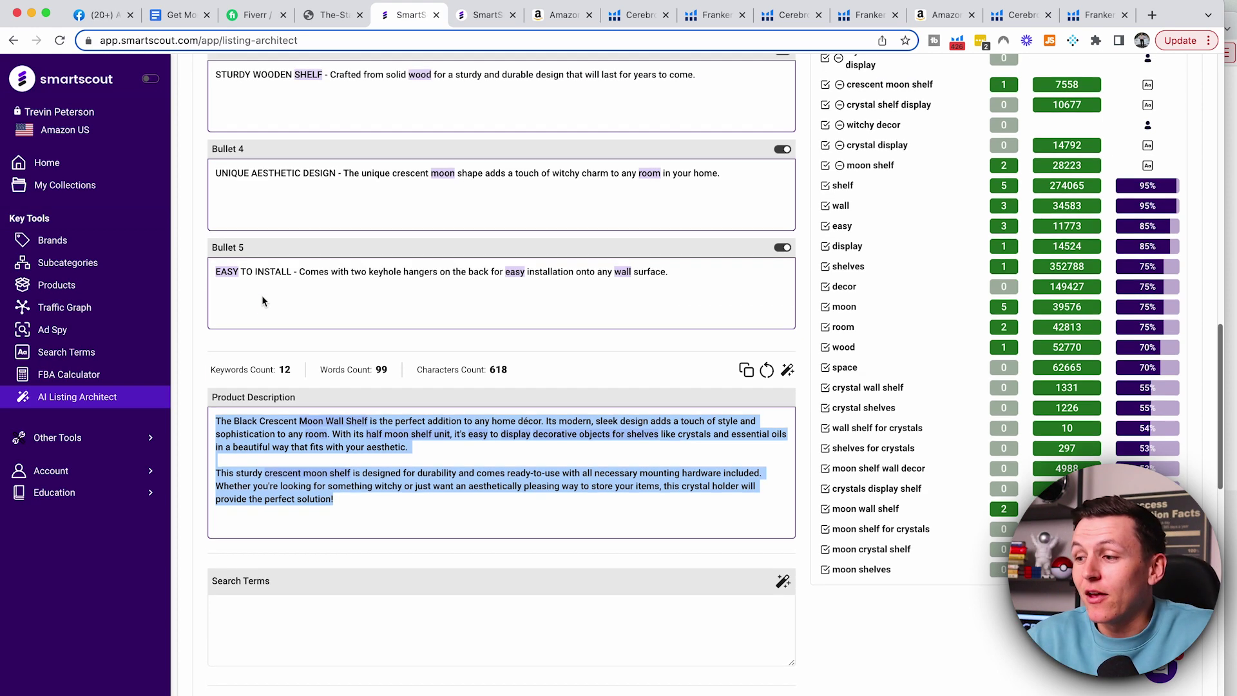
Step: Set the AI tone to Witty, regenerate only the product description and read through the new text
scroll(401, 283, "up", 10)
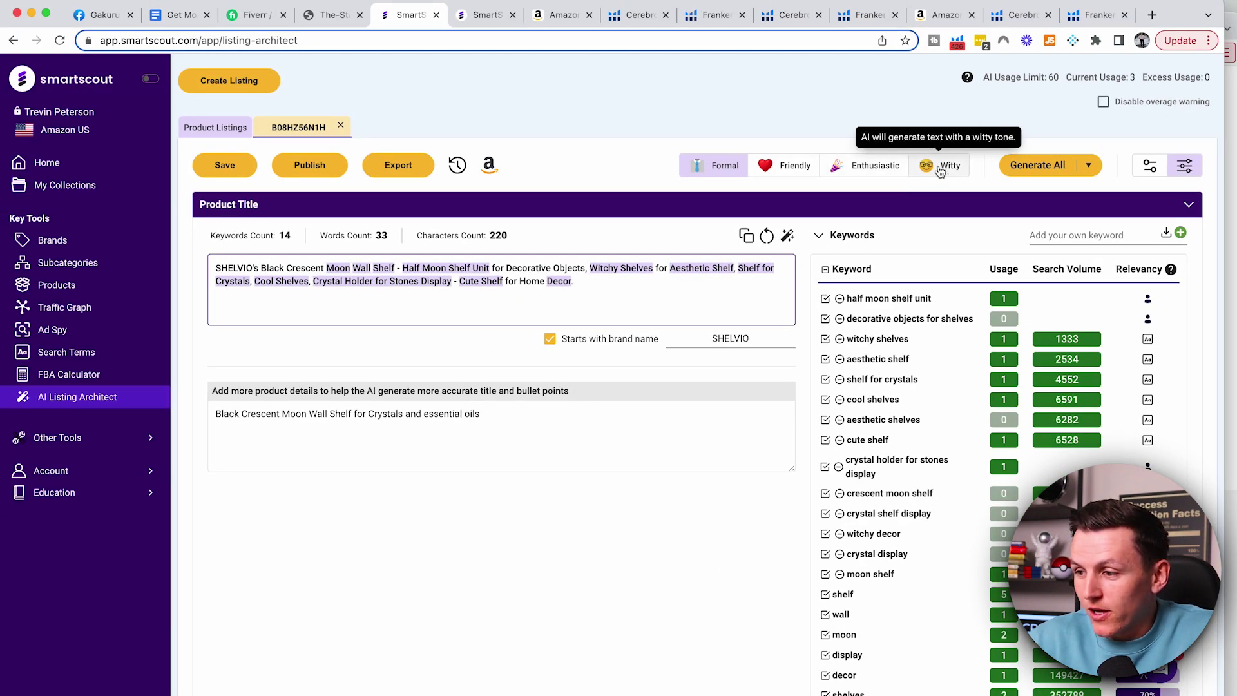
left_click(940, 169)
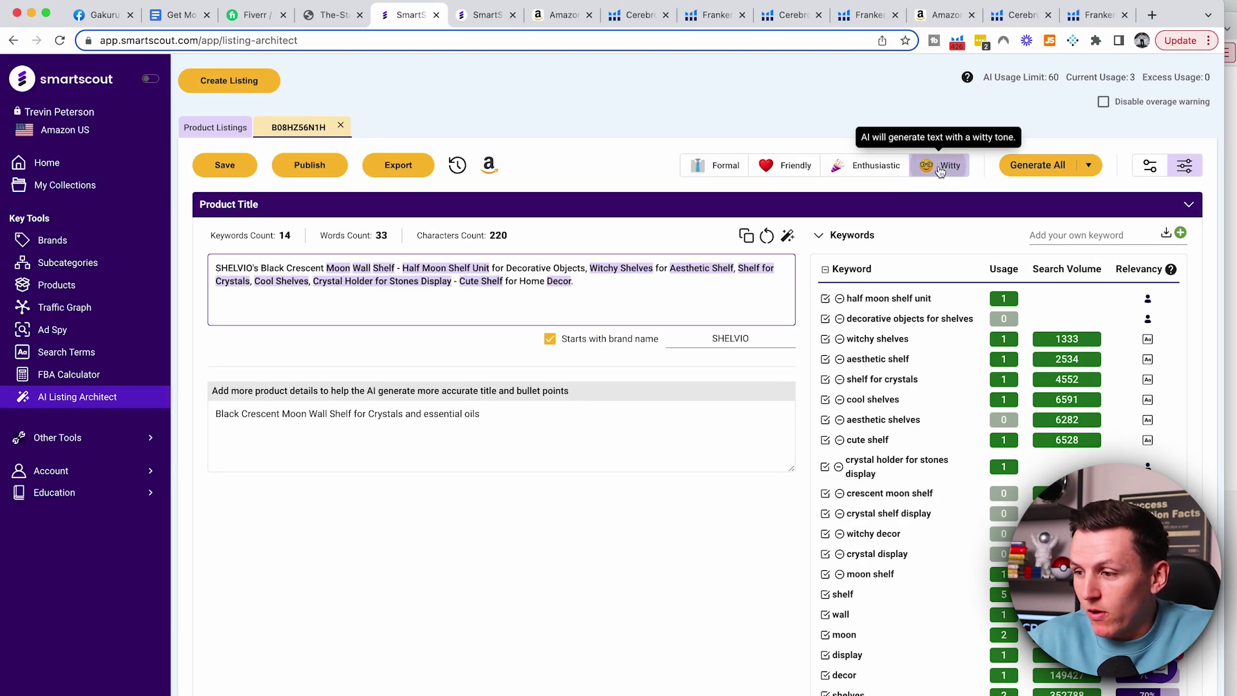
left_click(1088, 167)
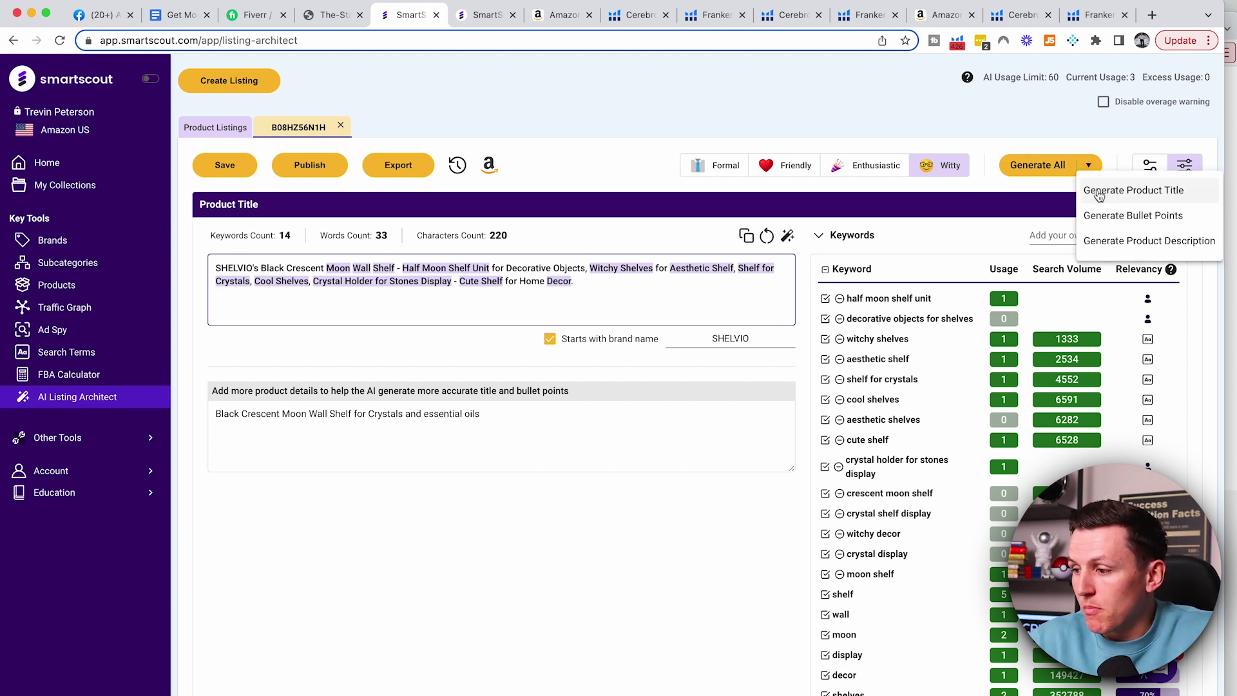
left_click(1113, 242)
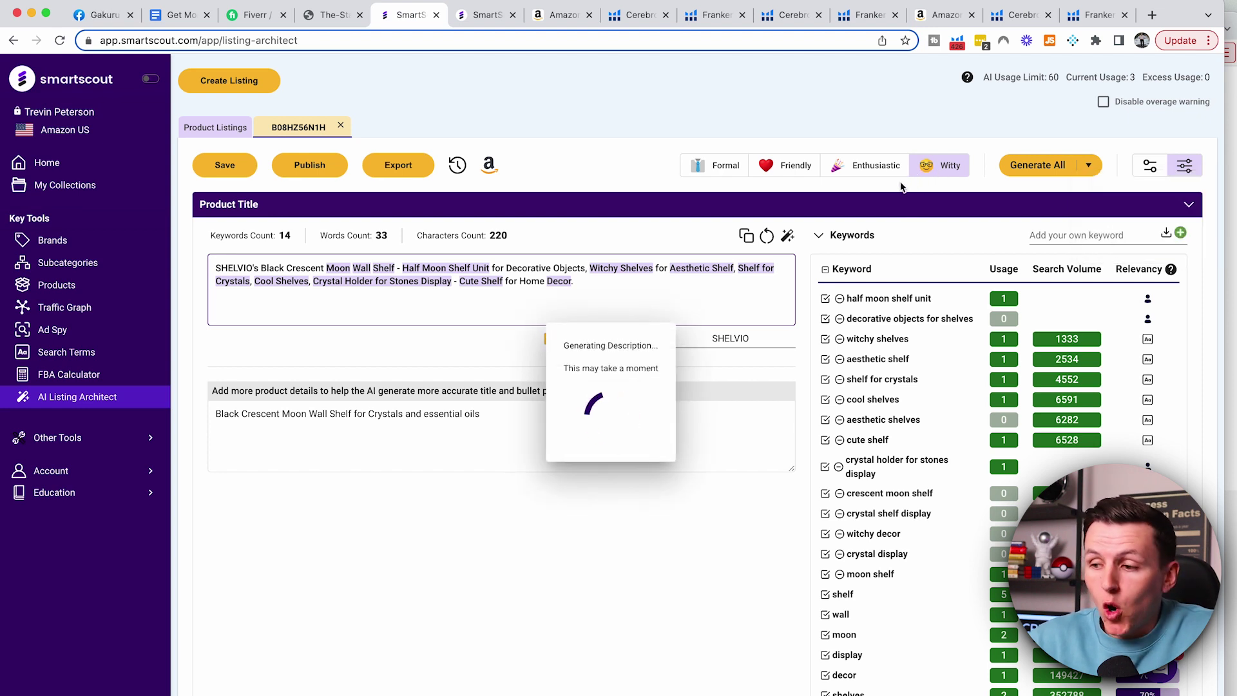
scroll(698, 401, "down", 10)
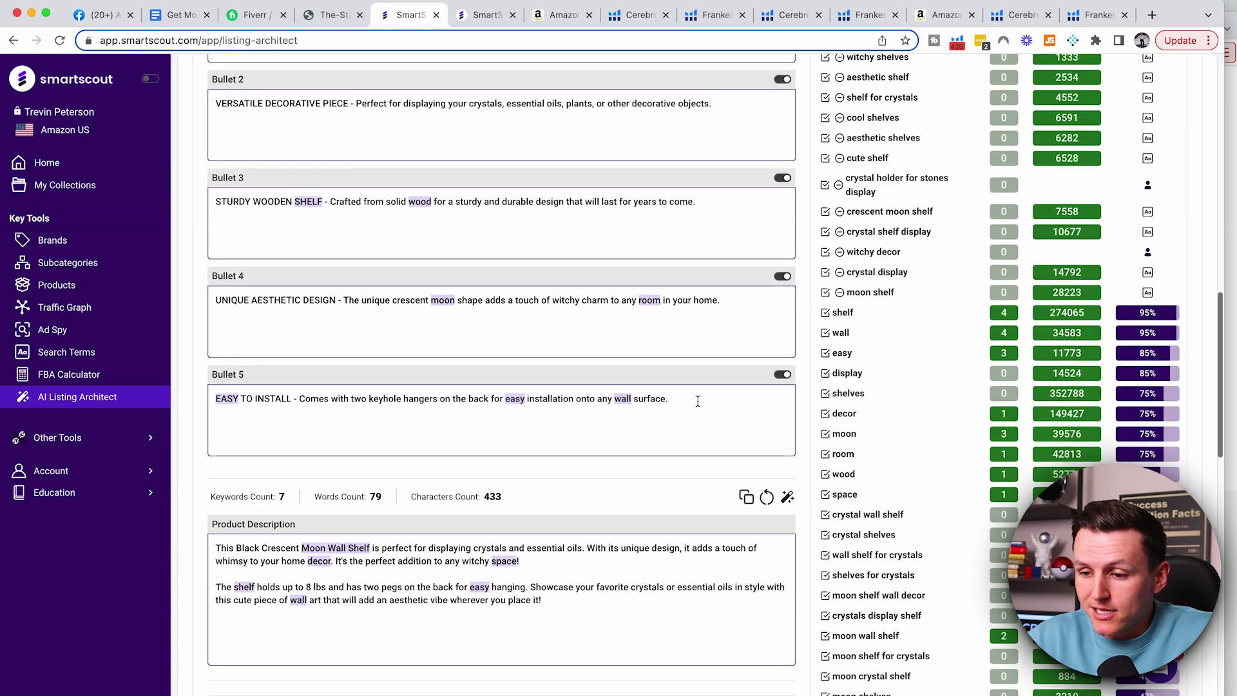
scroll(697, 401, "down", 3)
left_click_drag(552, 384, 207, 331)
scroll(199, 326, "up", 12)
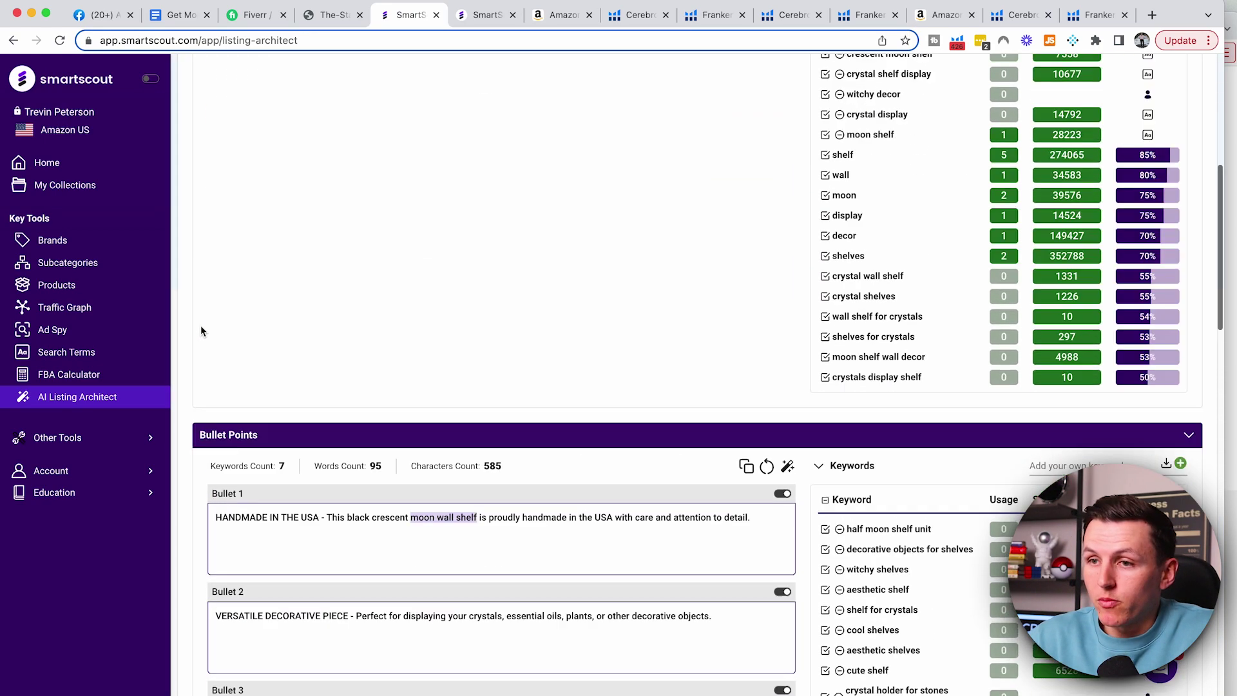